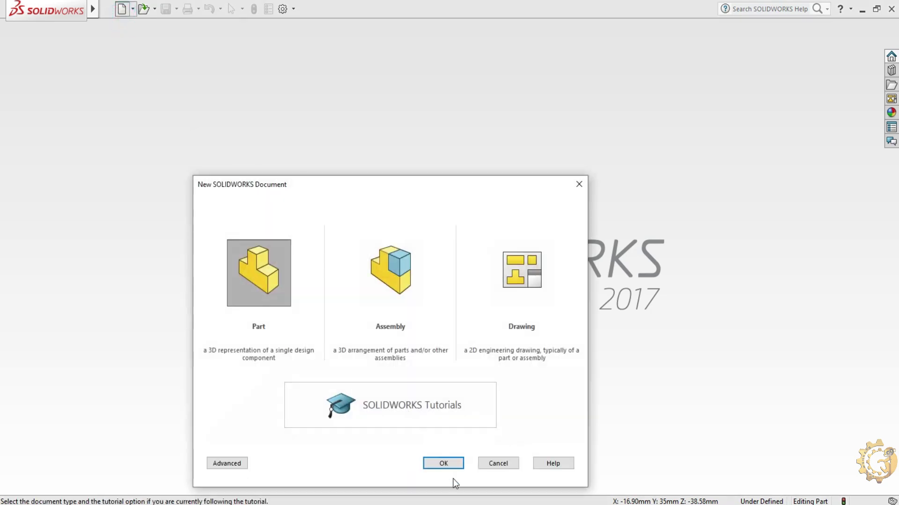
# Step: Create a new part and start a sketch on the Front Plane
pyautogui.click(447, 466)
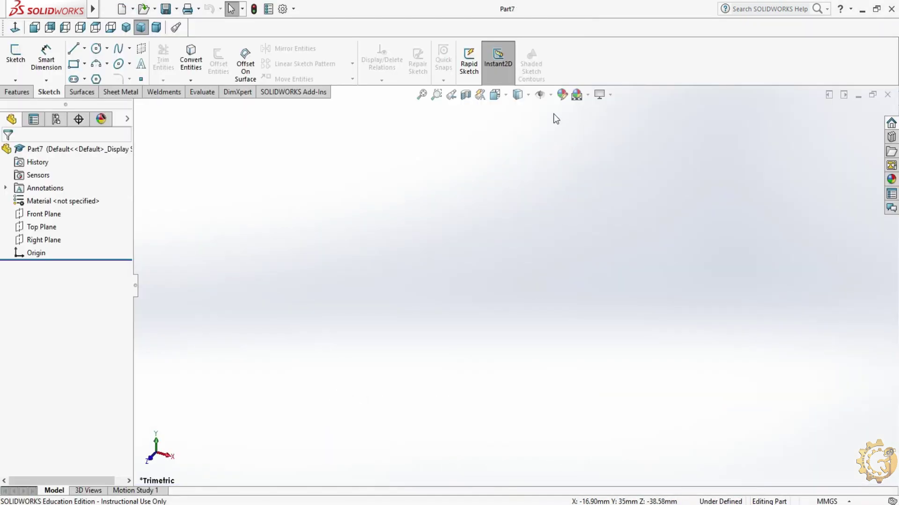
pyautogui.click(556, 114)
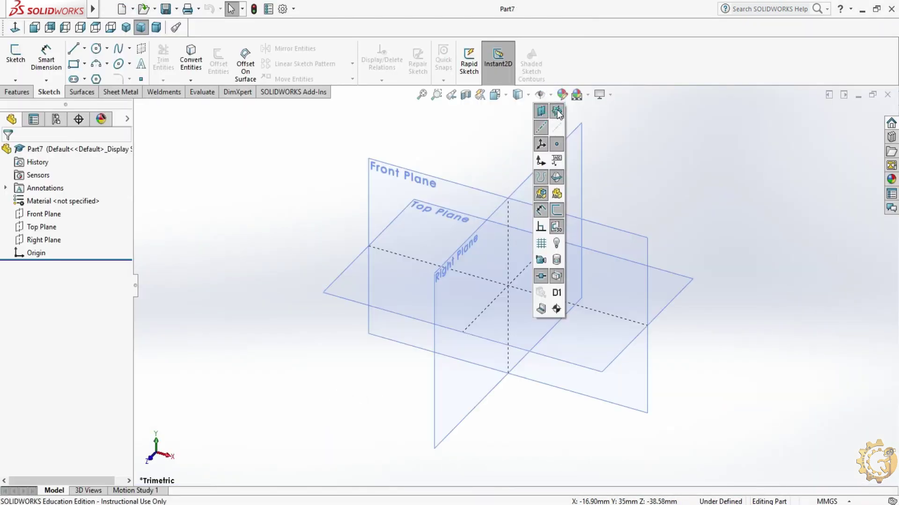
pyautogui.click(444, 184)
pyautogui.click(492, 147)
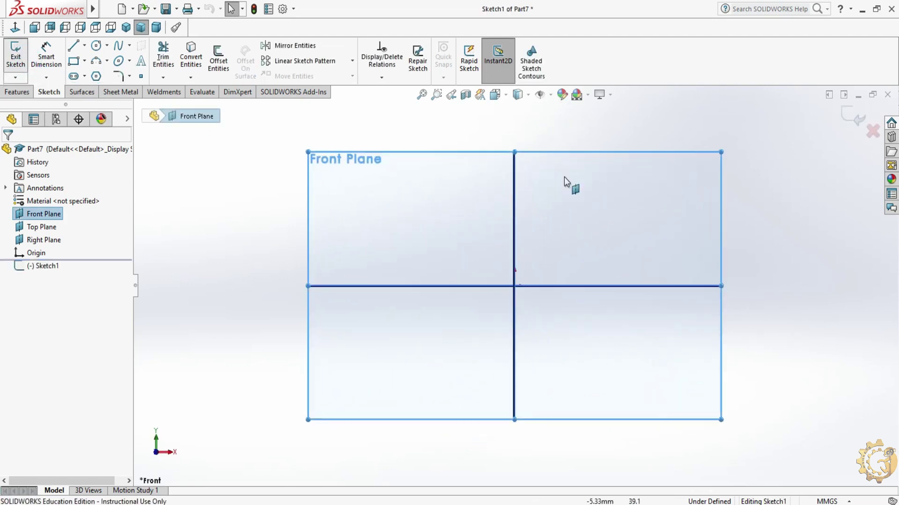
pyautogui.click(541, 97)
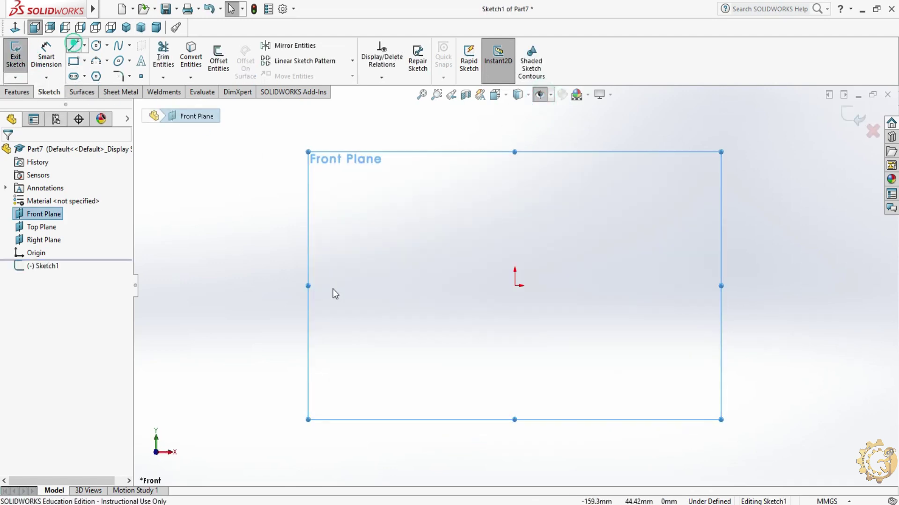
# Step: Draw a closed six-line L-shaped outline starting and ending at the origin
pyautogui.click(515, 286)
pyautogui.click(515, 207)
pyautogui.click(415, 205)
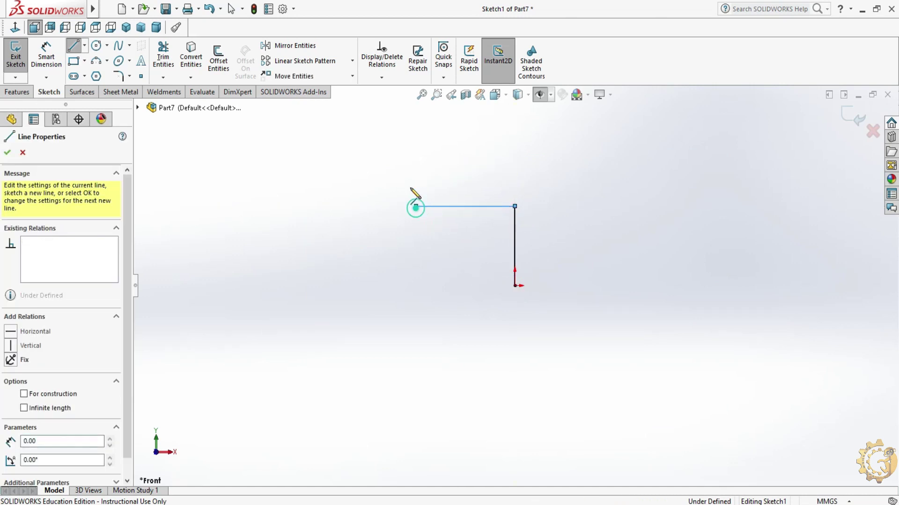
pyautogui.click(416, 162)
pyautogui.click(574, 162)
pyautogui.click(574, 285)
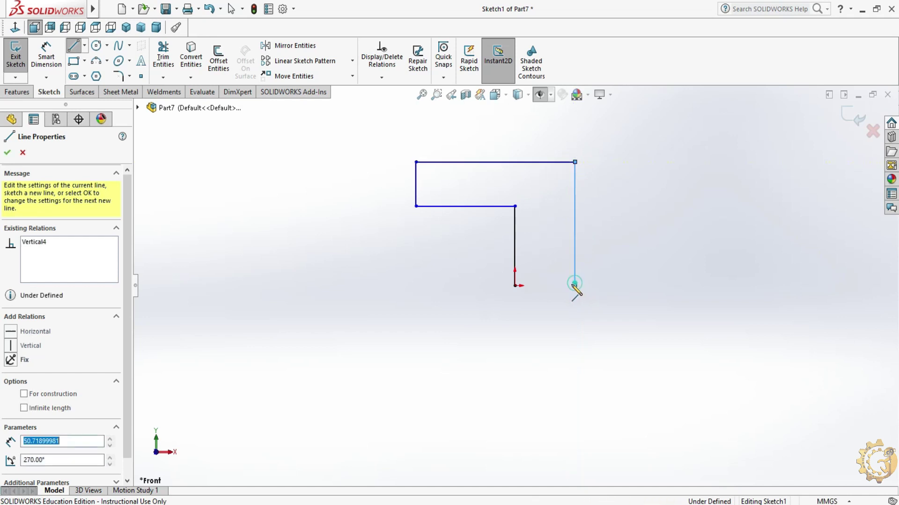
pyautogui.click(515, 286)
pyautogui.press('Escape')
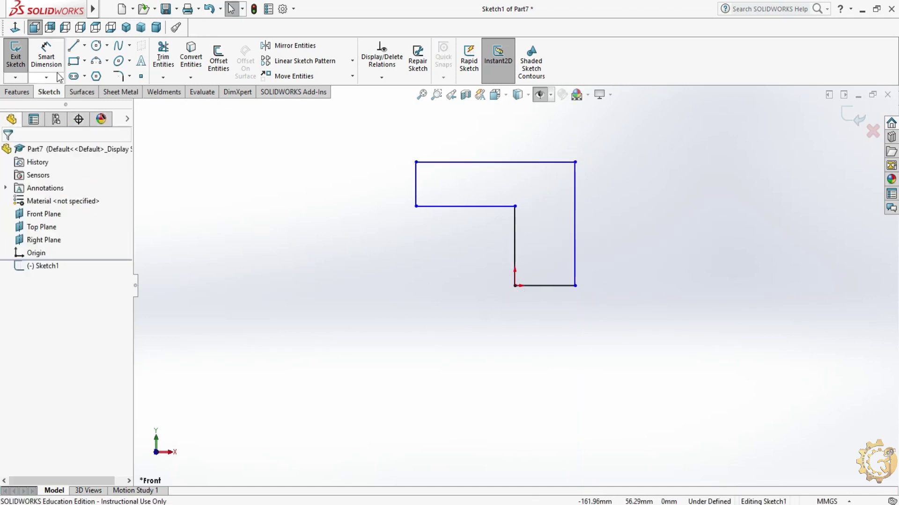
# Step: Dimension the outline's bottom line to 18 mm and right side to 35 mm
pyautogui.click(53, 64)
pyautogui.click(554, 293)
pyautogui.click(550, 330)
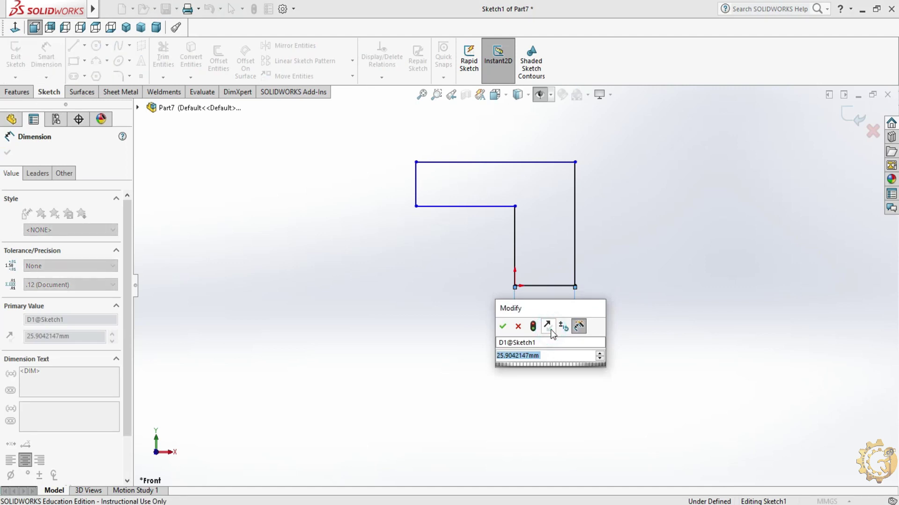
pyautogui.write('18')
pyautogui.press('Return')
pyautogui.press('Escape')
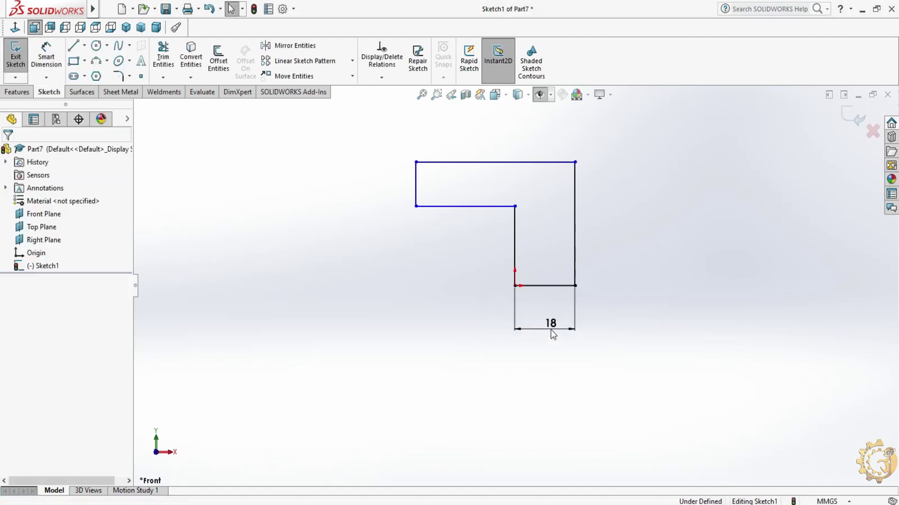
pyautogui.click(576, 257)
pyautogui.click(691, 219)
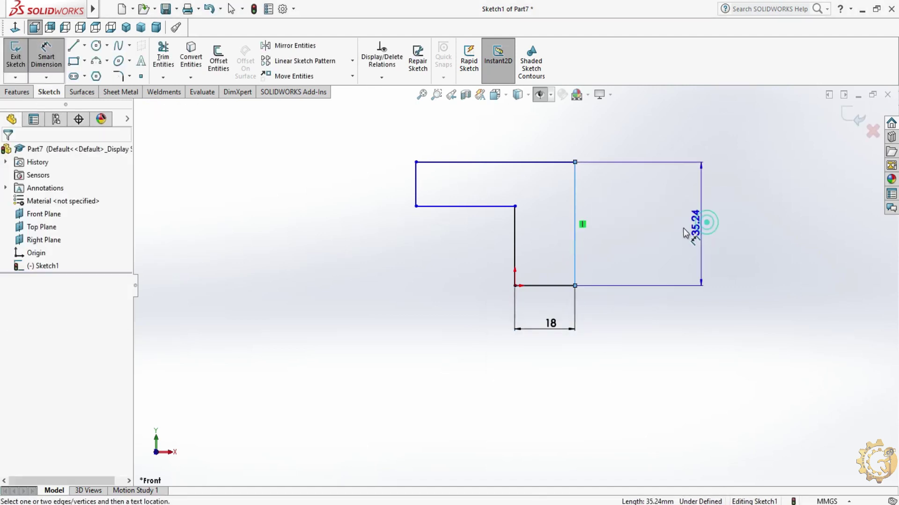
pyautogui.click(654, 234)
pyautogui.write('35')
pyautogui.press('Return')
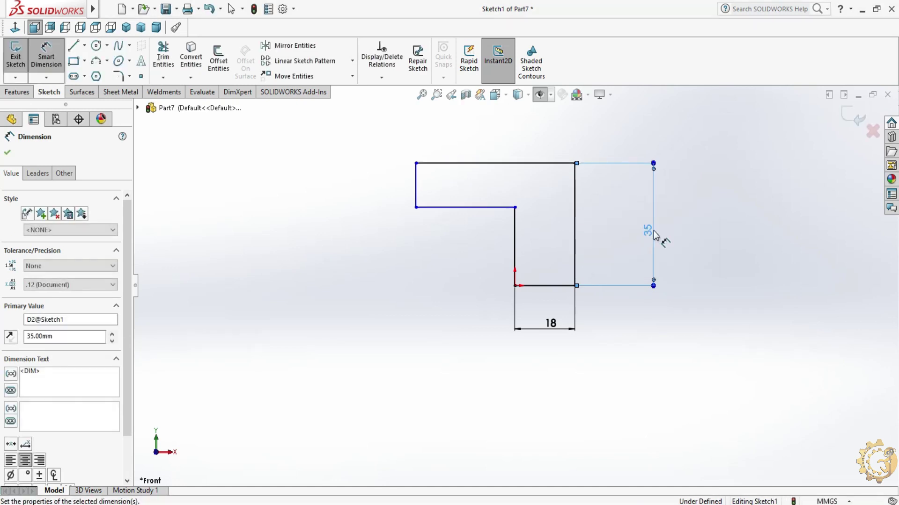
pyautogui.press('Escape')
# Step: Dimension the top width to 50 mm and the inner step height to 13 mm
pyautogui.click(522, 163)
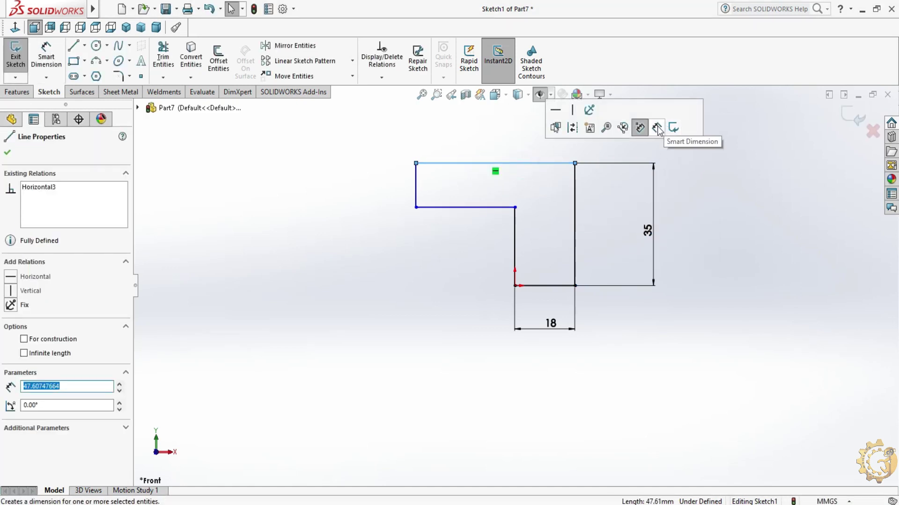
pyautogui.click(657, 126)
pyautogui.click(494, 149)
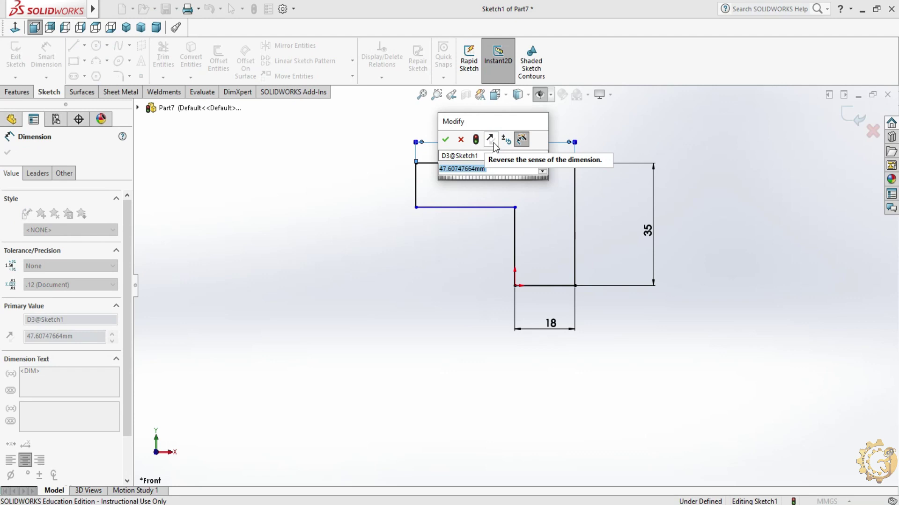
pyautogui.write('50')
pyautogui.press('Return')
pyautogui.press('Escape')
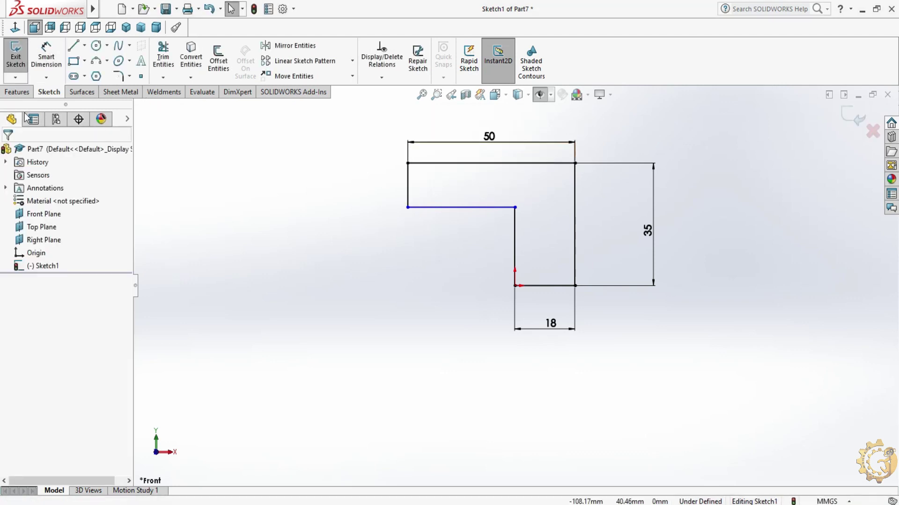
pyautogui.click(46, 47)
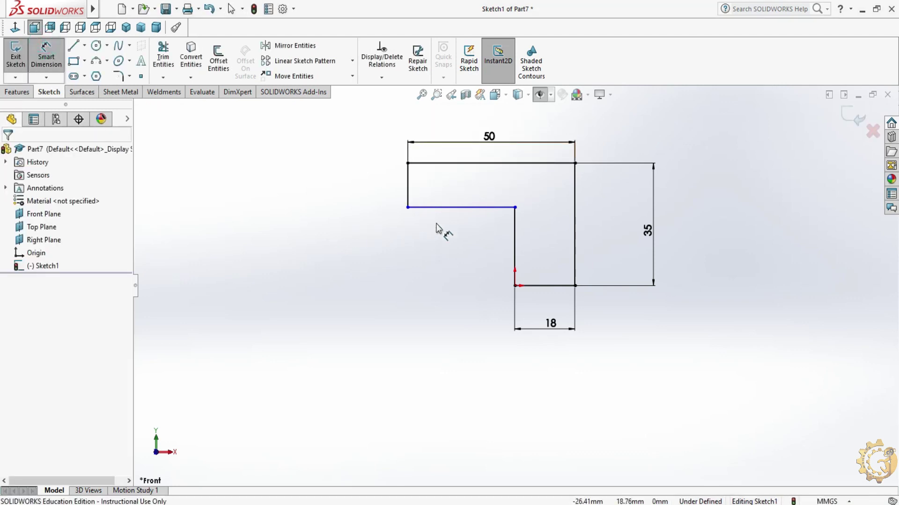
pyautogui.click(513, 237)
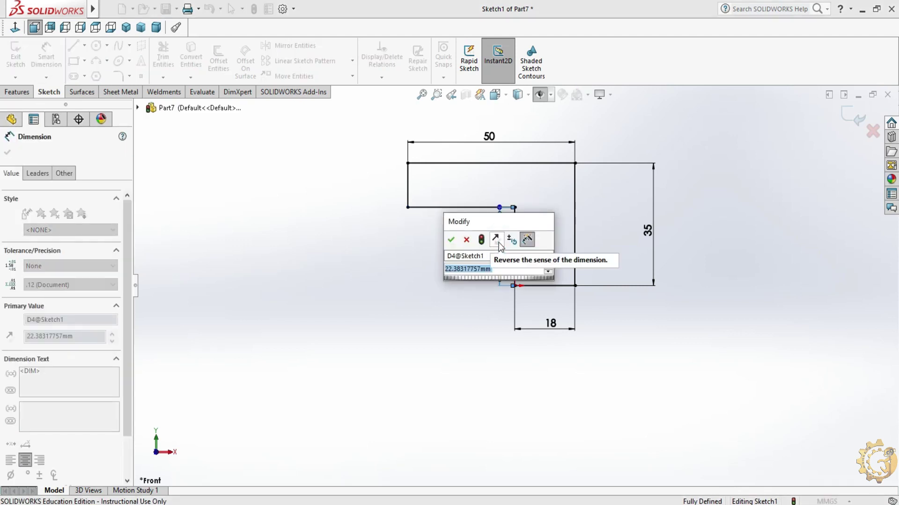
pyautogui.write('13')
pyautogui.press('Return')
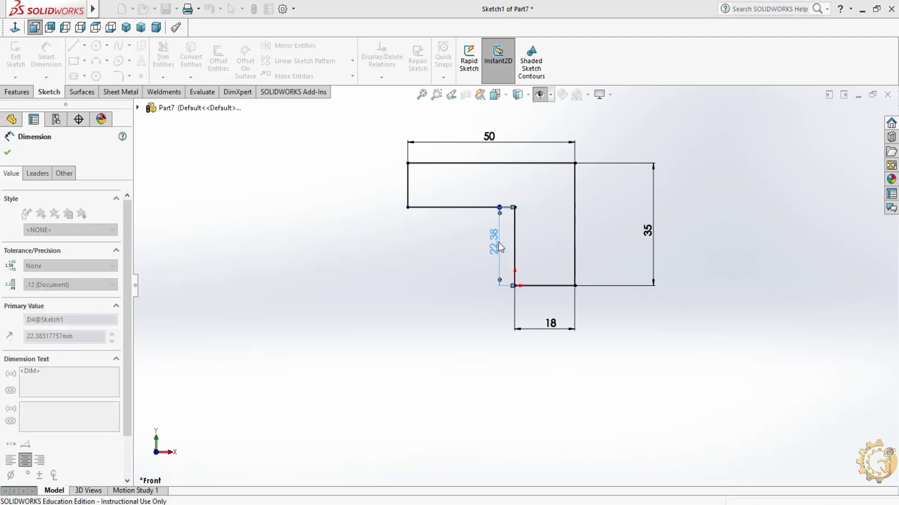
pyautogui.press('Escape')
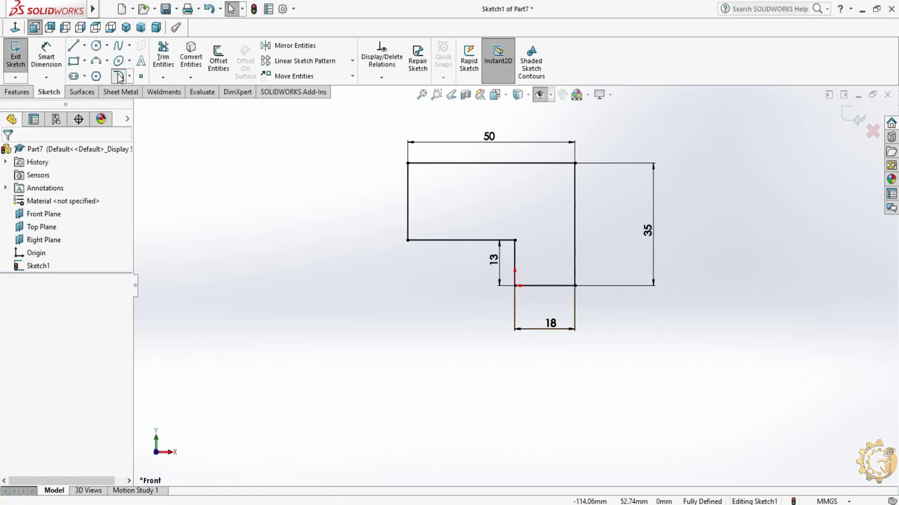
# Step: Round the outline's top-right corner with a 10 mm sketch fillet
pyautogui.click(118, 76)
pyautogui.click(575, 163)
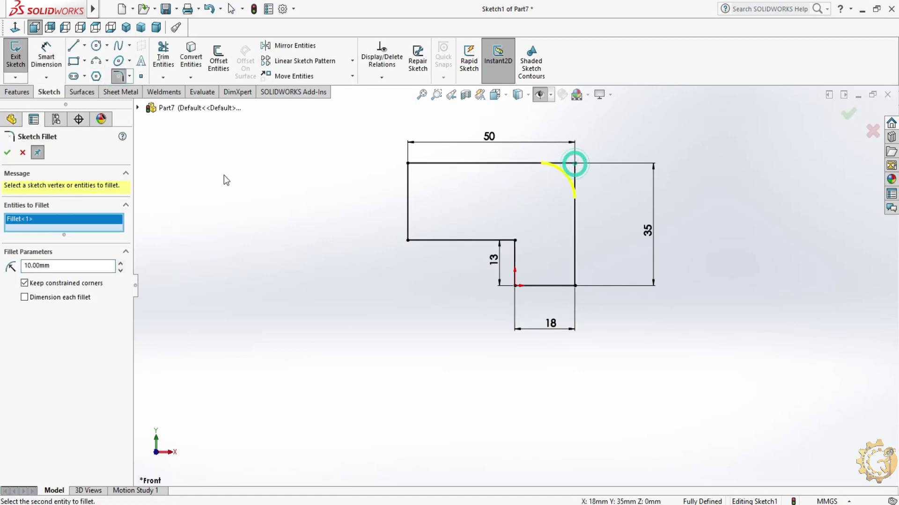
pyautogui.click(7, 152)
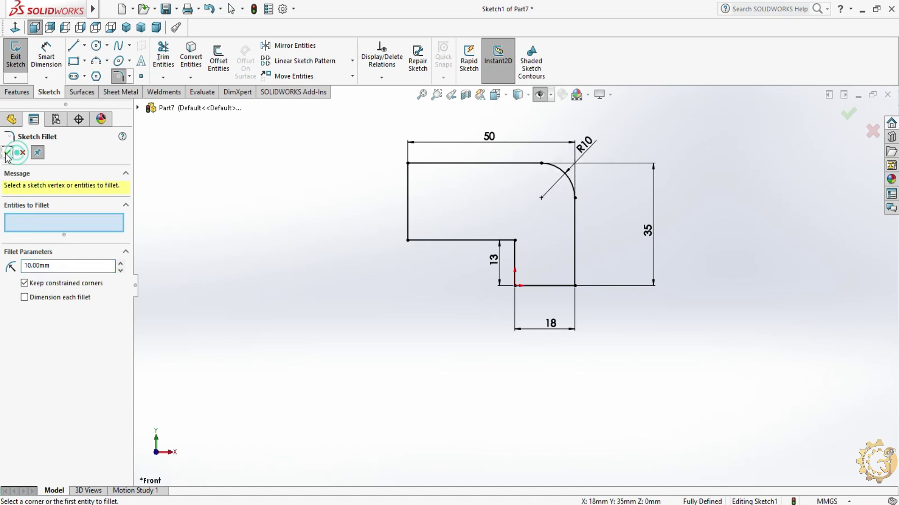
pyautogui.click(9, 153)
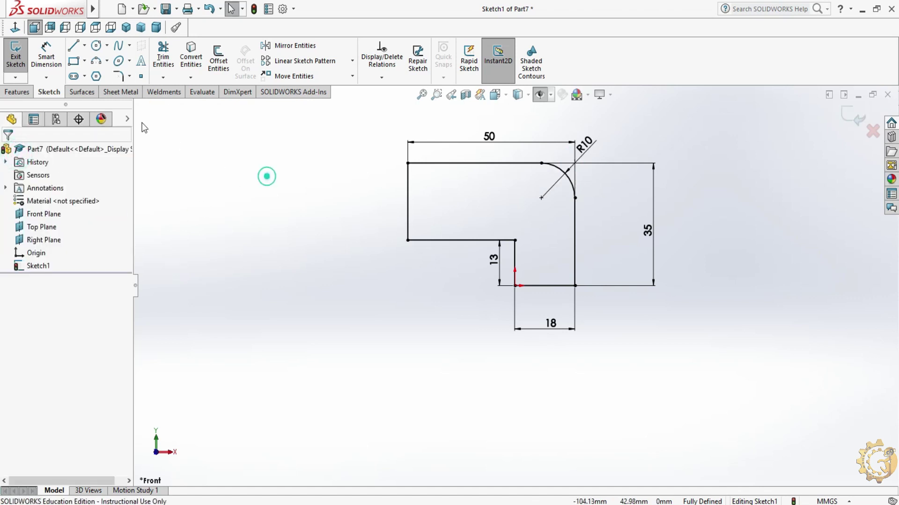
# Step: Extrude the filleted outline 55 mm in the reversed direction as Boss-Extrude1
pyautogui.click(17, 92)
pyautogui.click(20, 58)
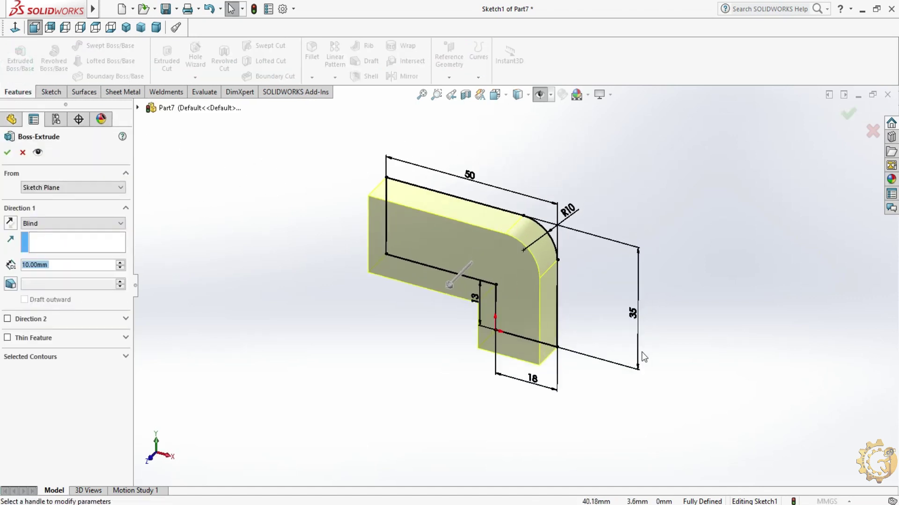
pyautogui.click(11, 225)
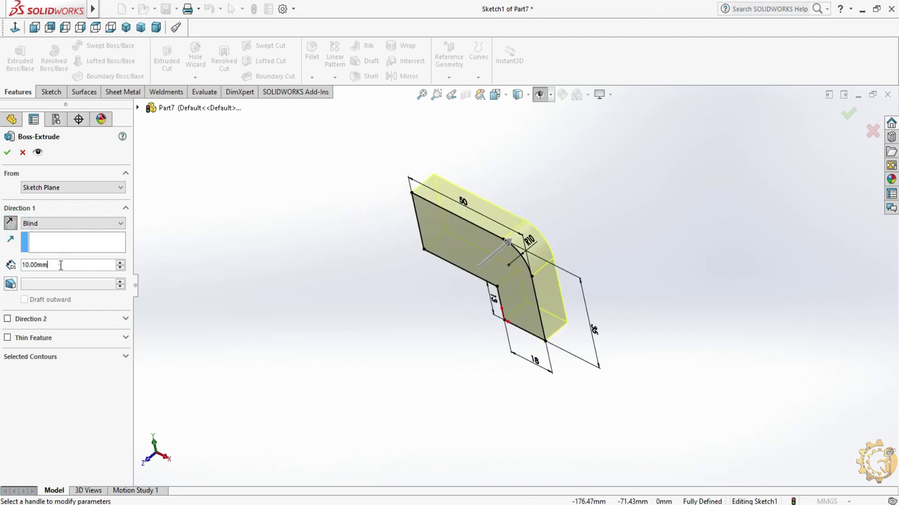
pyautogui.write('55')
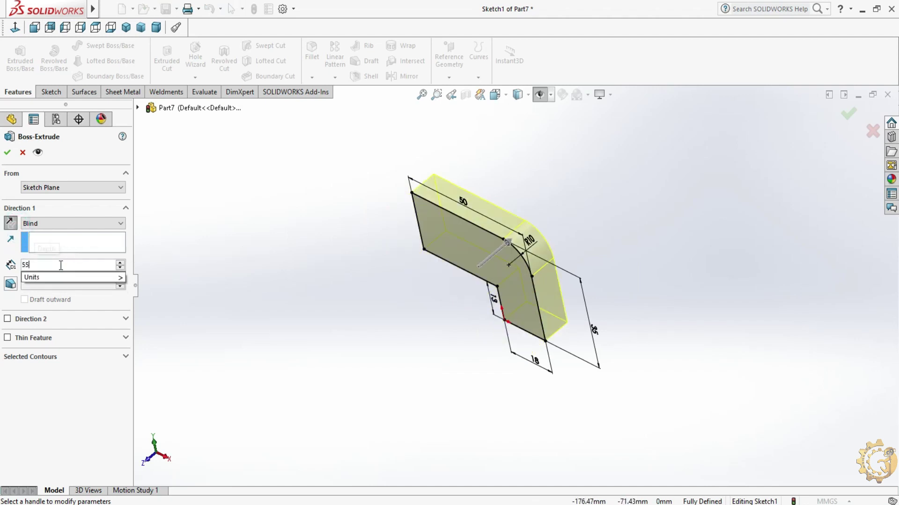
pyautogui.press('Return')
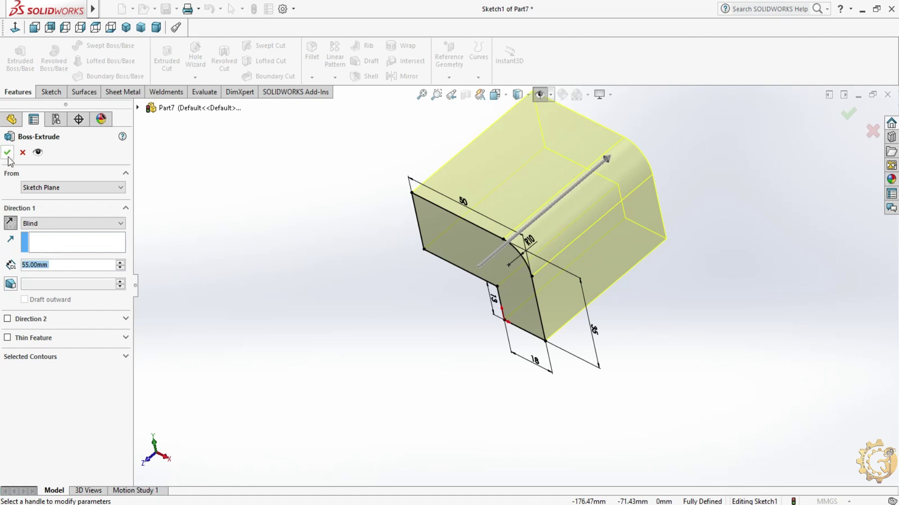
pyautogui.click(7, 153)
pyautogui.scroll(3, 281, 256)
pyautogui.moveTo(401, 337)
pyautogui.mouseDown(button='middle')
pyautogui.moveTo(588, 307)
pyautogui.moveTo(603, 274)
pyautogui.mouseUp(button='middle')
pyautogui.scroll(2, 606, 268)
pyautogui.click(467, 231)
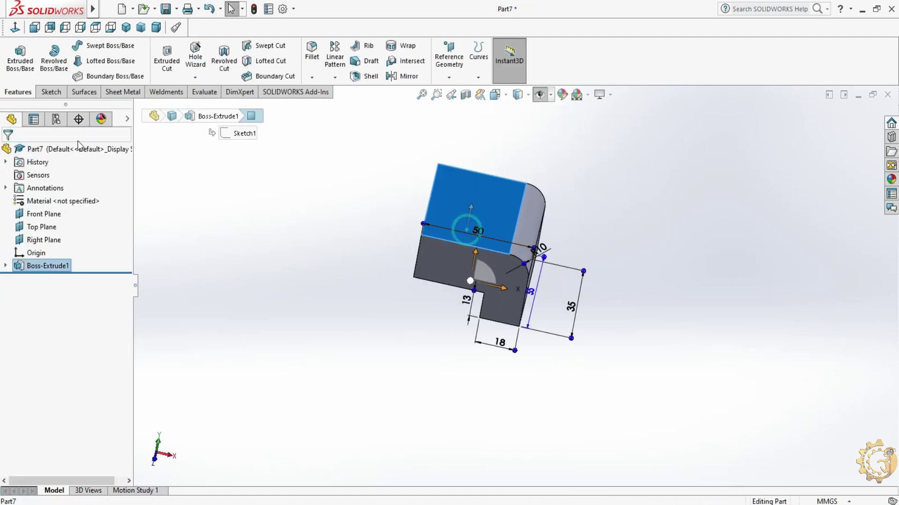
# Step: Start a sketch on the block face, viewed head-on, and draw a circle
pyautogui.click(52, 92)
pyautogui.click(16, 57)
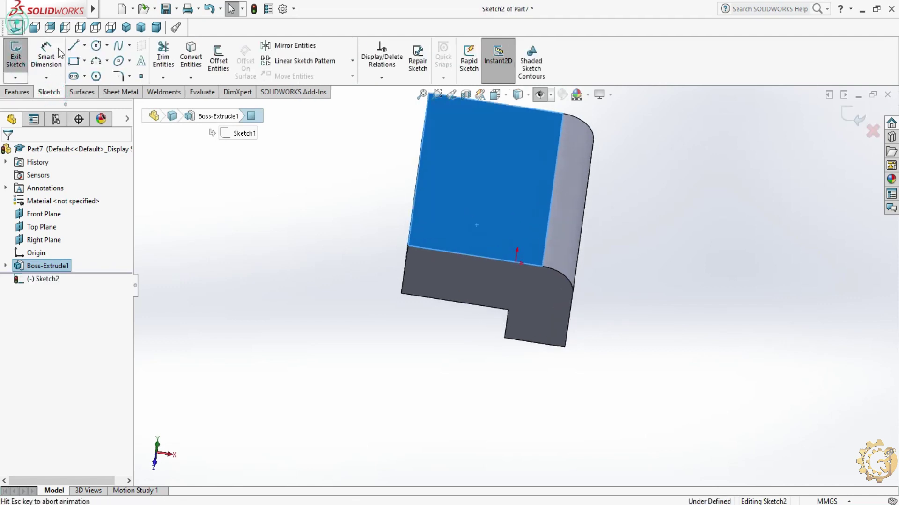
pyautogui.click(96, 46)
pyautogui.click(443, 372)
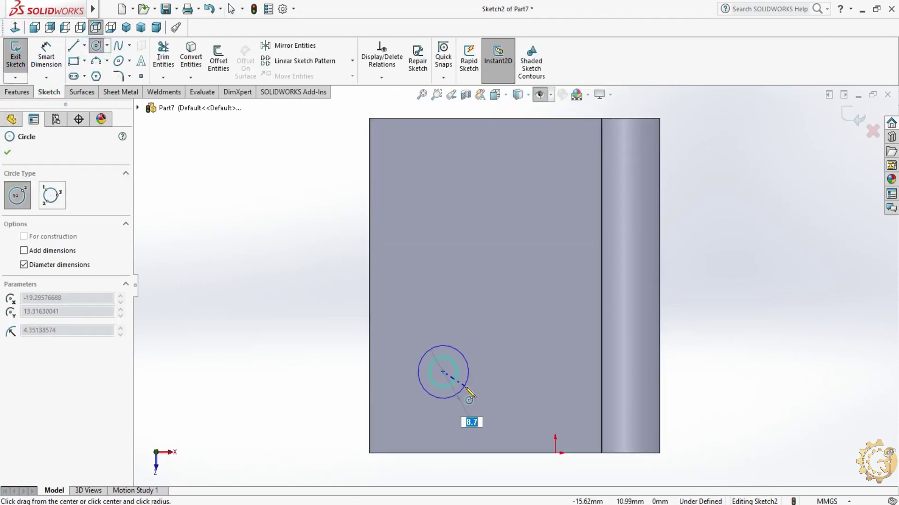
pyautogui.click(467, 386)
pyautogui.press('Escape')
# Step: Position the circle centre 20 mm from the face's left edge
pyautogui.click(47, 56)
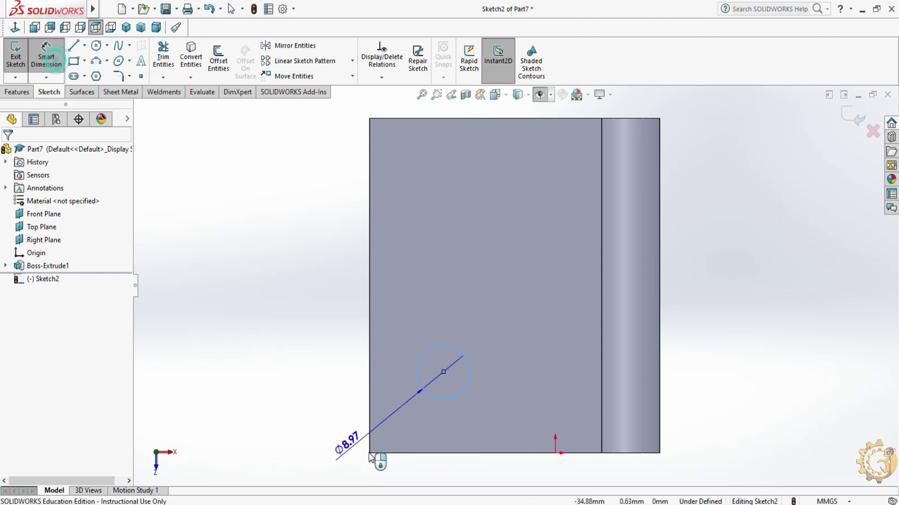
pyautogui.click(443, 372)
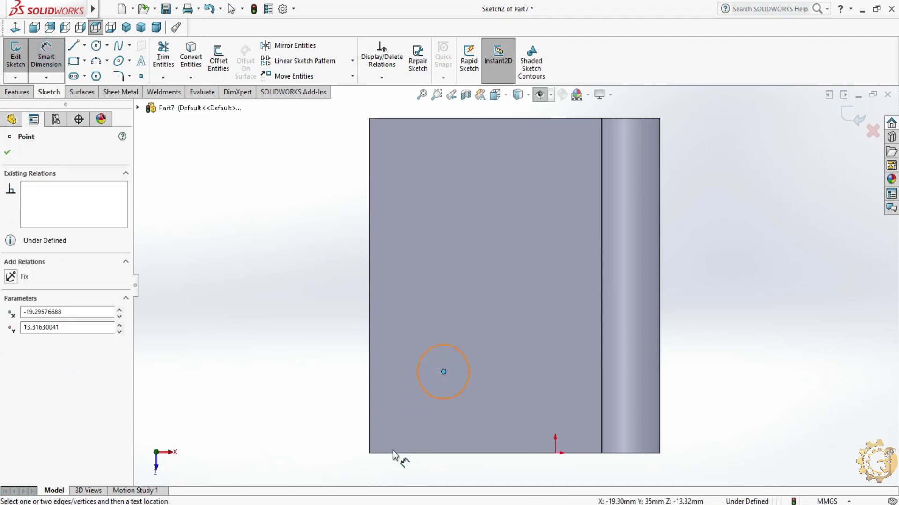
pyautogui.click(369, 429)
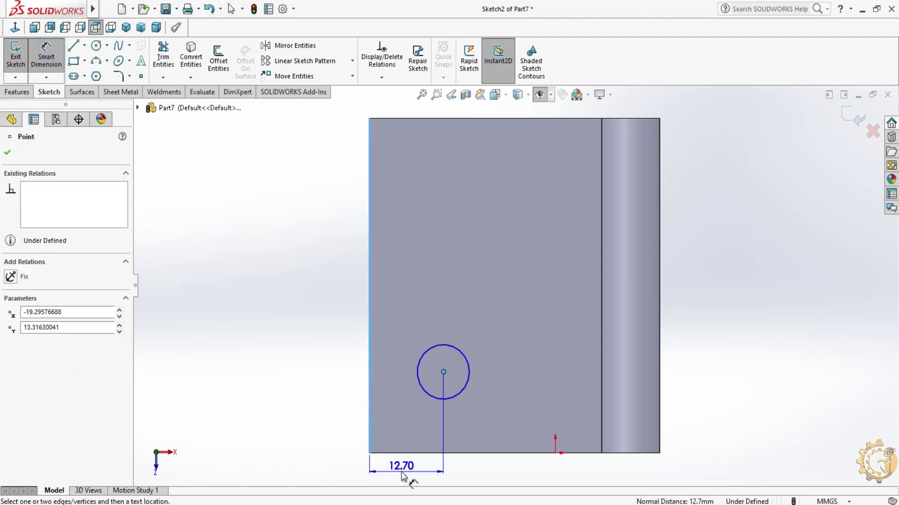
pyautogui.click(402, 468)
pyautogui.write('20')
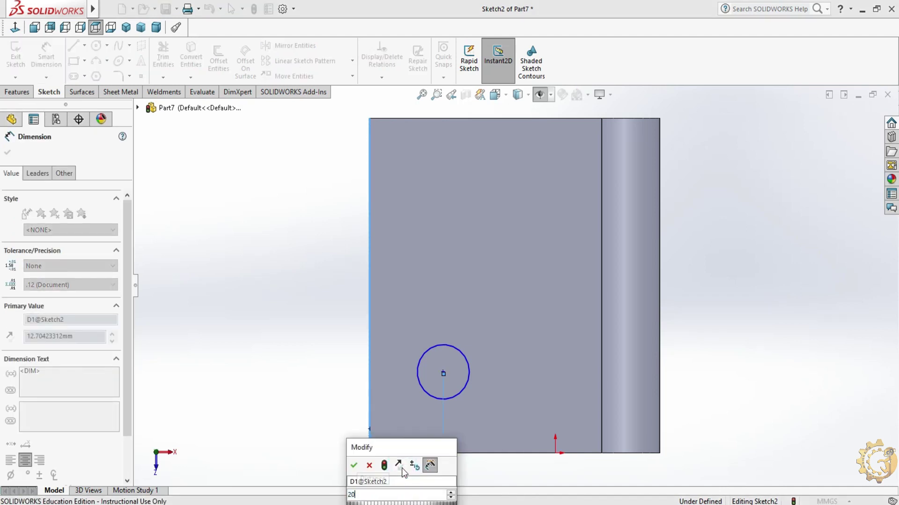
pyautogui.press('Return')
pyautogui.press('Escape')
pyautogui.keyDown('ctrl'); pyautogui.moveTo(560, 445); pyautogui.dragTo(517, 406, button='middle'); pyautogui.keyUp('ctrl')
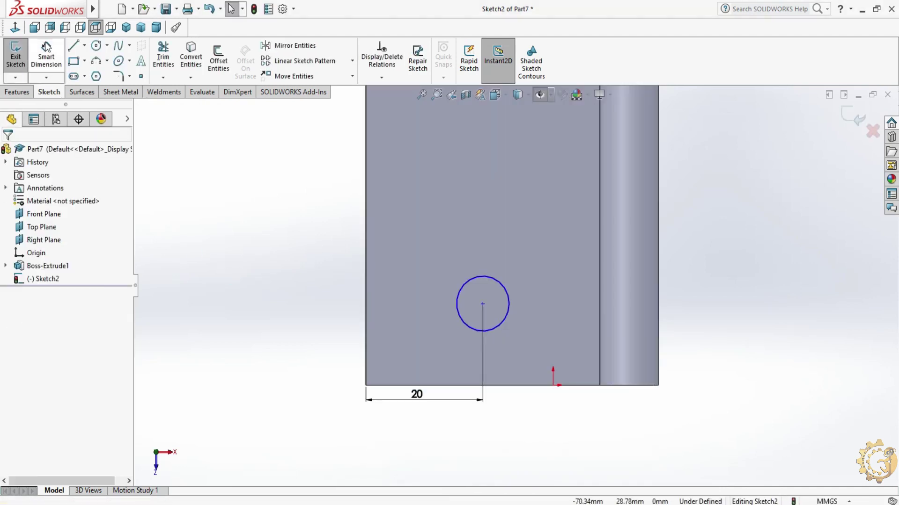
# Step: Position the circle centre 15 mm above the face's bottom edge
pyautogui.press('Return')
pyautogui.click(483, 304)
pyautogui.click(482, 386)
pyautogui.click(335, 333)
pyautogui.write('15')
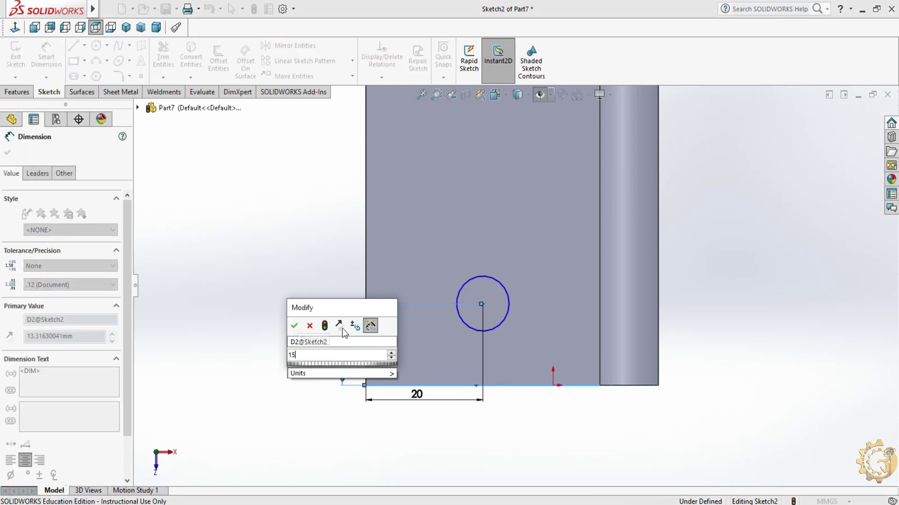
pyautogui.press('Return')
pyautogui.press('Escape')
# Step: Set the circle's diameter to 14 mm
pyautogui.click(47, 60)
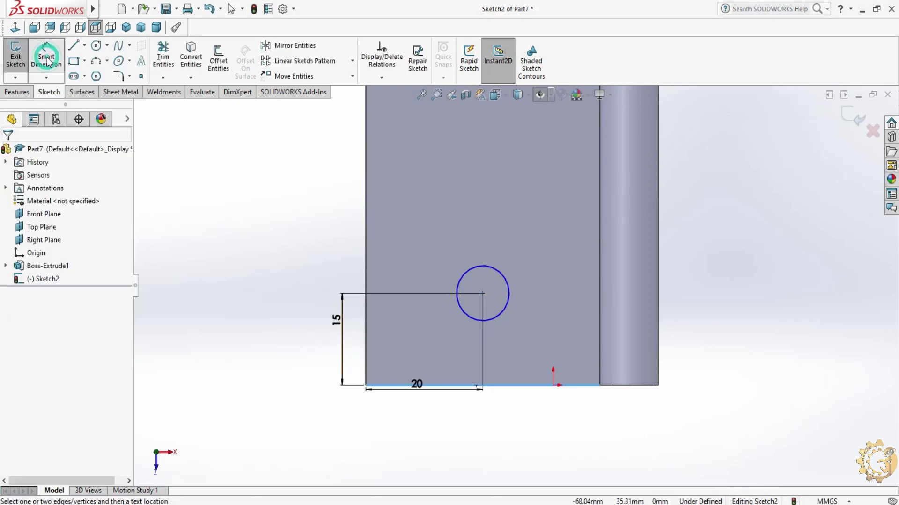
pyautogui.click(506, 278)
pyautogui.click(539, 246)
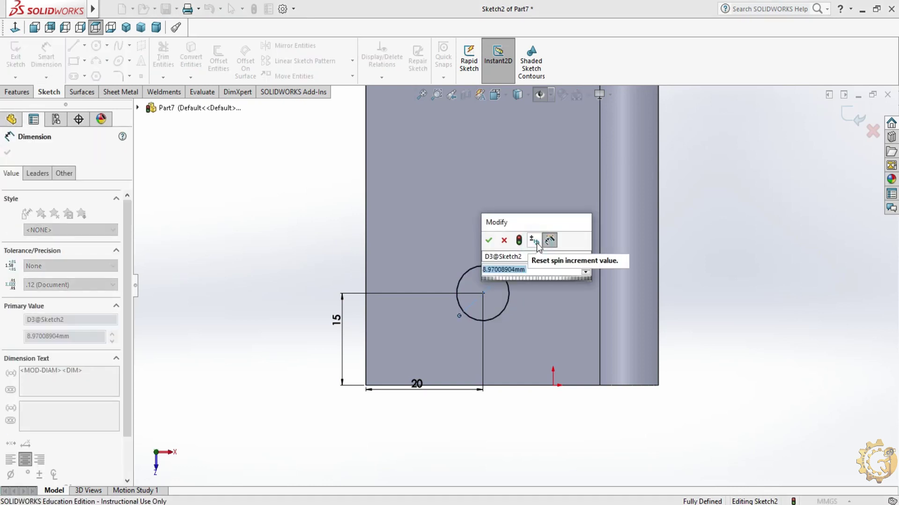
pyautogui.write('1')
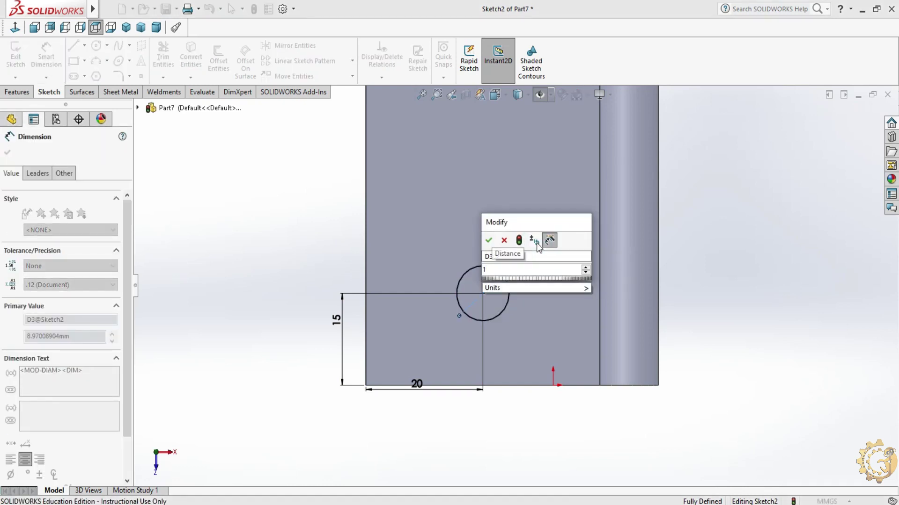
pyautogui.press('Return')
pyautogui.press('Escape')
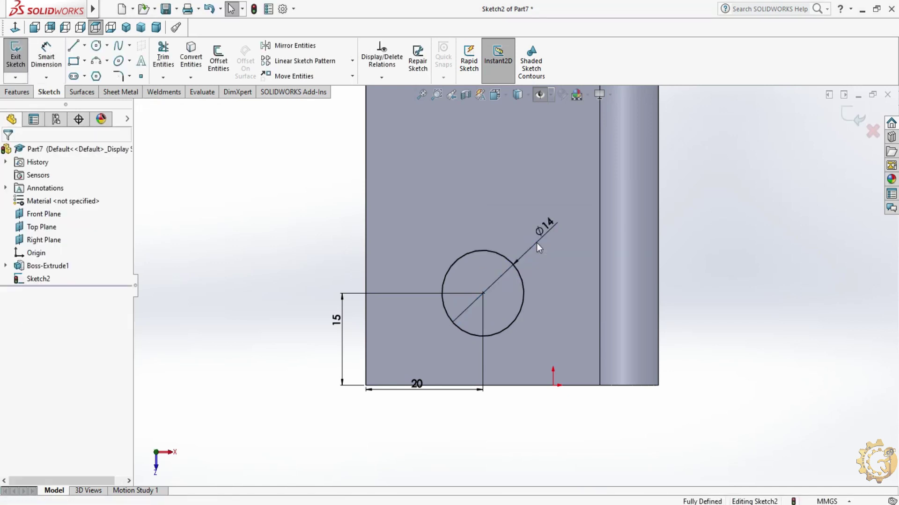
pyautogui.scroll(3, 546, 246)
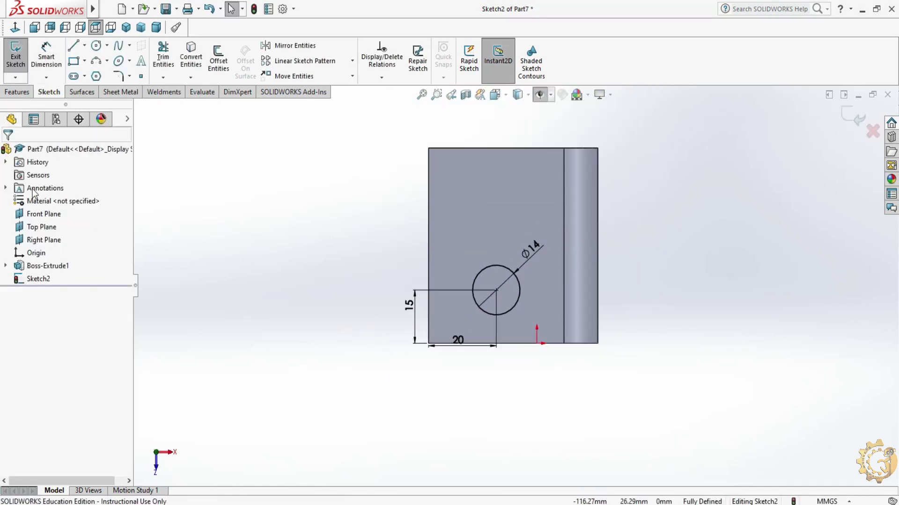
# Step: Draw a short horizontal centreline on the face above the circle
pyautogui.click(85, 45)
pyautogui.click(89, 74)
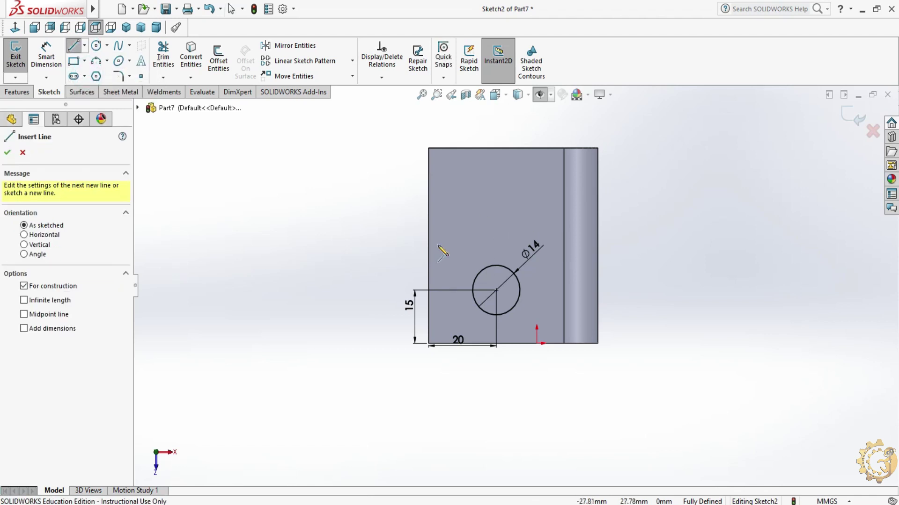
pyautogui.click(428, 245)
pyautogui.click(463, 245)
pyautogui.press('Escape')
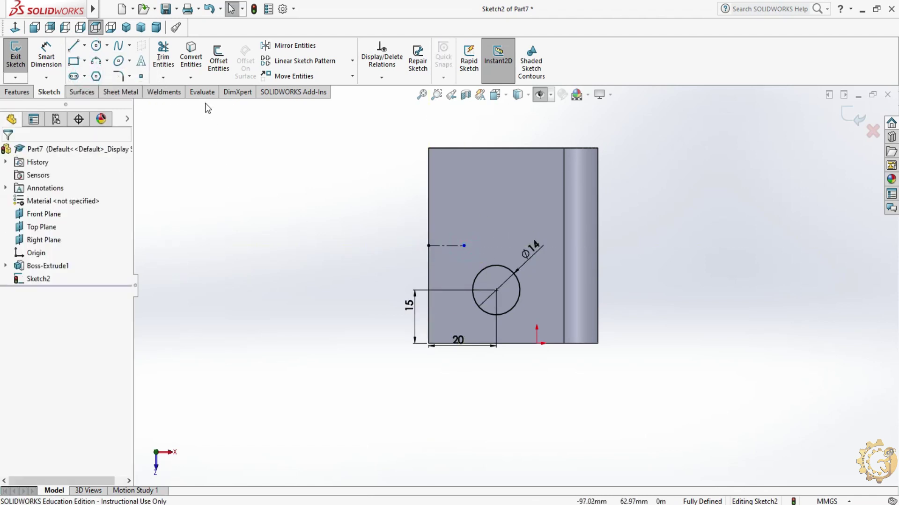
# Step: Mirror the Ø14 circle about the horizontal centreline
pyautogui.click(296, 49)
pyautogui.click(474, 281)
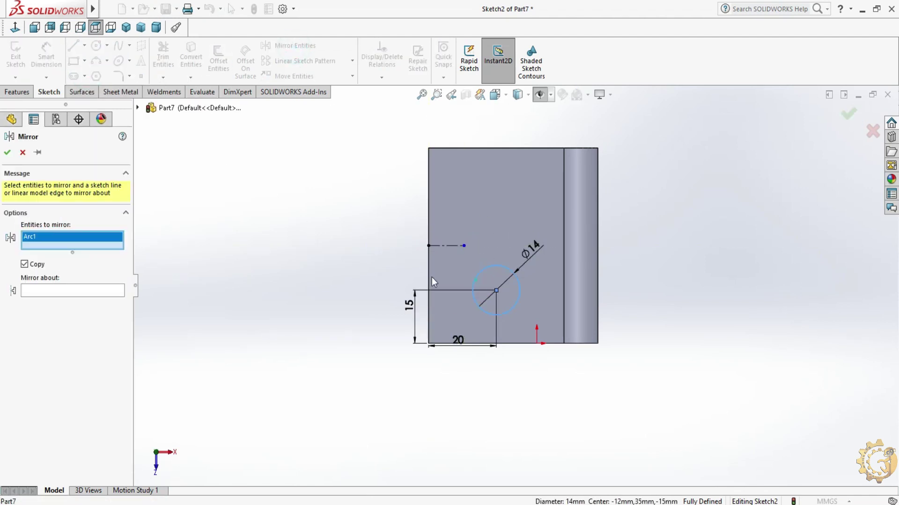
pyautogui.click(109, 290)
pyautogui.click(449, 245)
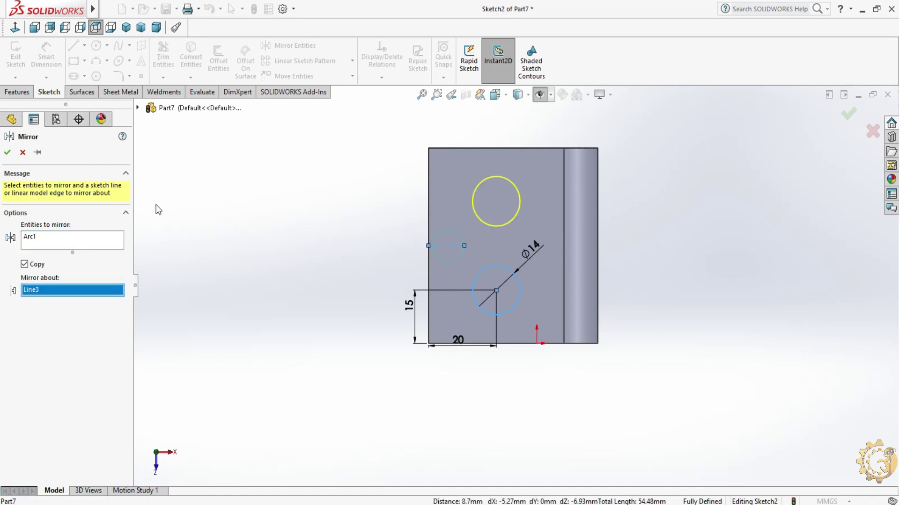
pyautogui.click(7, 153)
pyautogui.scroll(1, 513, 286)
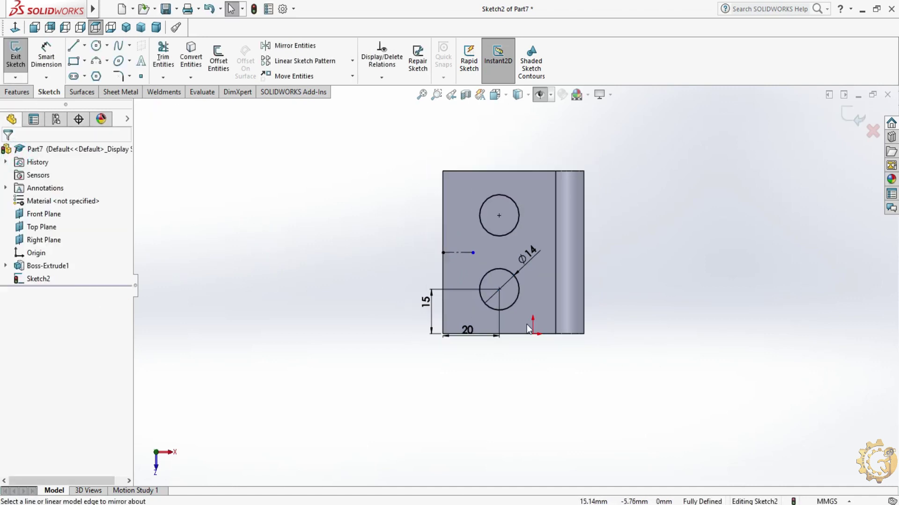
# Step: Try a centre-to-centre dimension between the two circles, then cancel it
pyautogui.click(50, 53)
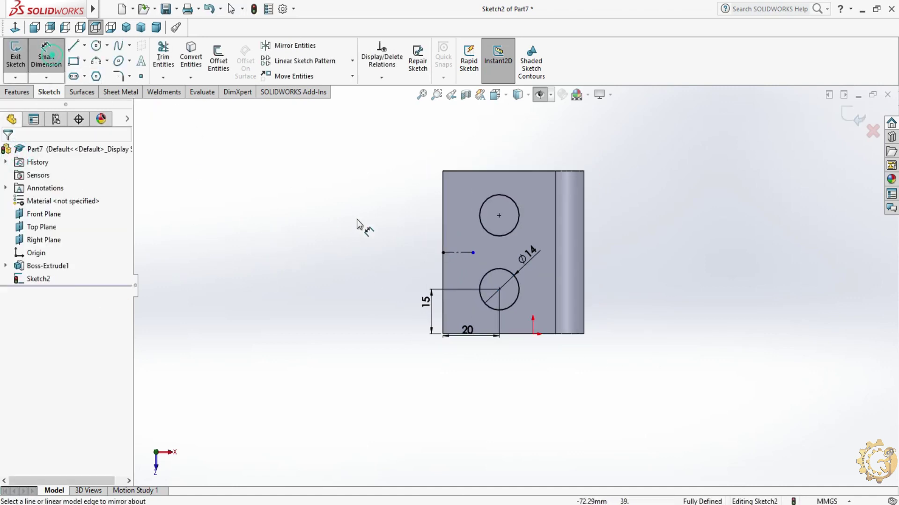
pyautogui.click(499, 217)
pyautogui.click(499, 289)
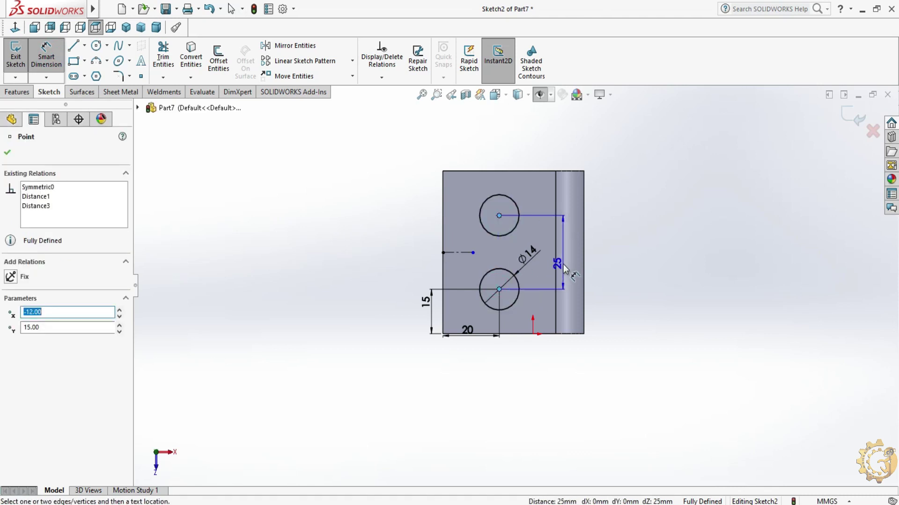
pyautogui.press('Escape')
pyautogui.click(17, 92)
pyautogui.click(167, 60)
# Step: Cut both circles Through All as Cut-Extrude1 and orbit to inspect the holes
pyautogui.click(54, 228)
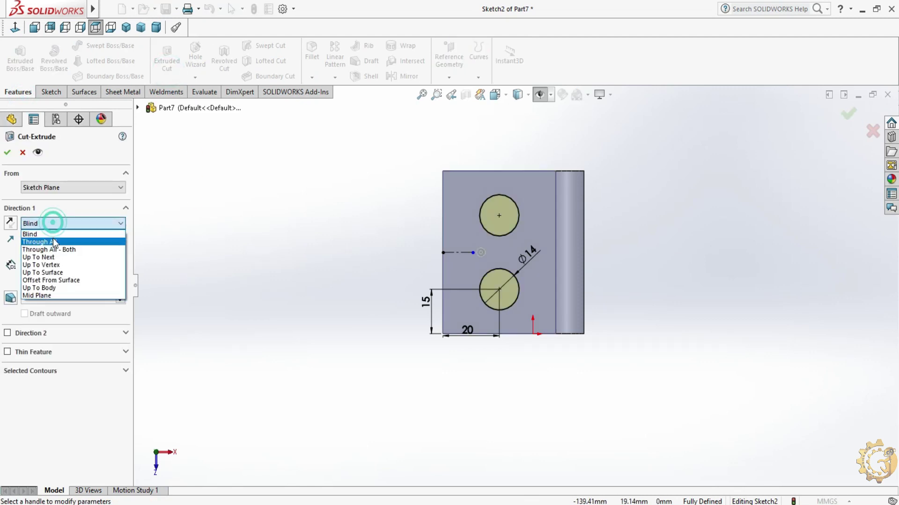
pyautogui.moveTo(251, 310); pyautogui.dragTo(233, 205, button='middle')
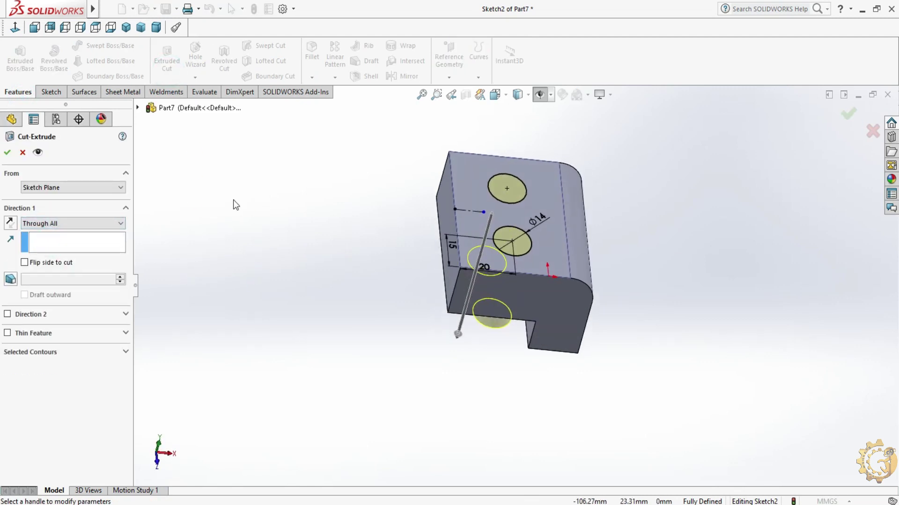
pyautogui.click(7, 152)
pyautogui.moveTo(243, 288); pyautogui.dragTo(570, 293, button='middle')
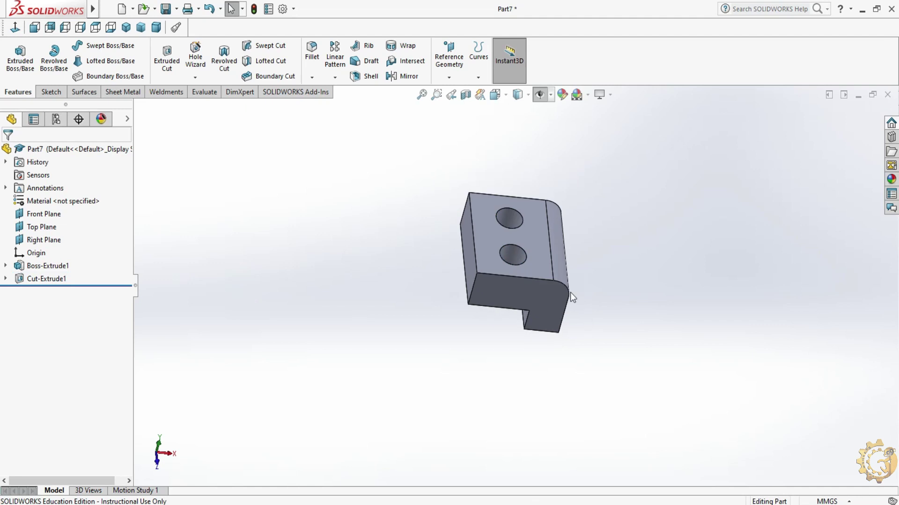
pyautogui.moveTo(699, 405); pyautogui.dragTo(595, 274, button='middle')
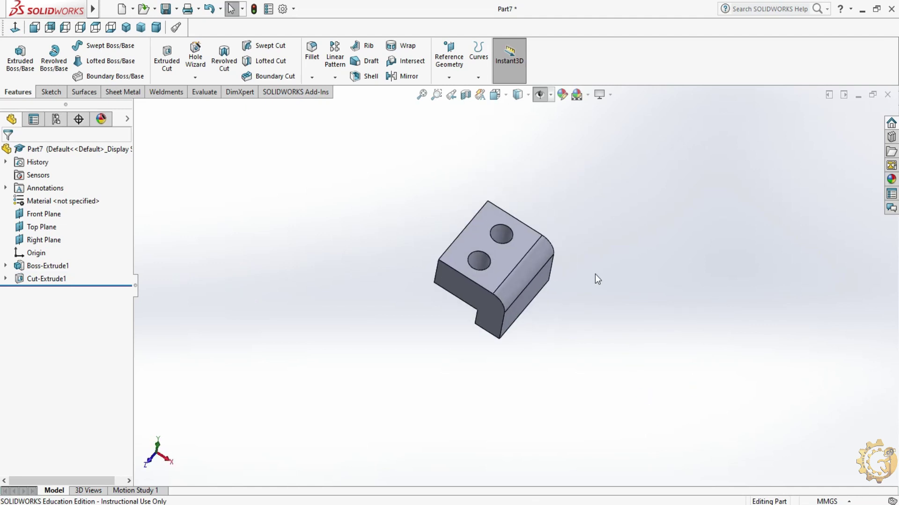
pyautogui.moveTo(545, 118)
pyautogui.mouseDown(button='middle')
pyautogui.moveTo(568, 150)
pyautogui.moveTo(608, 315)
pyautogui.moveTo(464, 167)
pyautogui.mouseUp(button='middle')
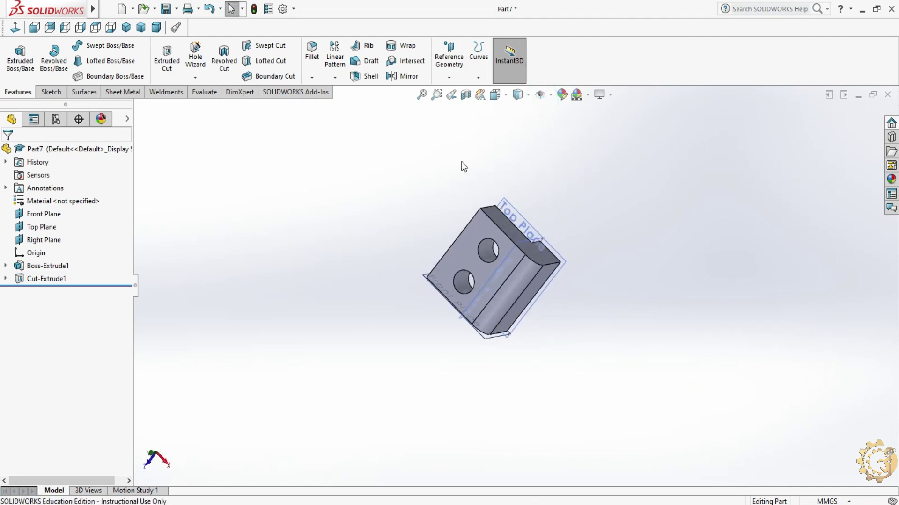
# Step: Create Plane1 offset 25 mm from the block face with the offset flipped
pyautogui.click(449, 78)
pyautogui.click(474, 96)
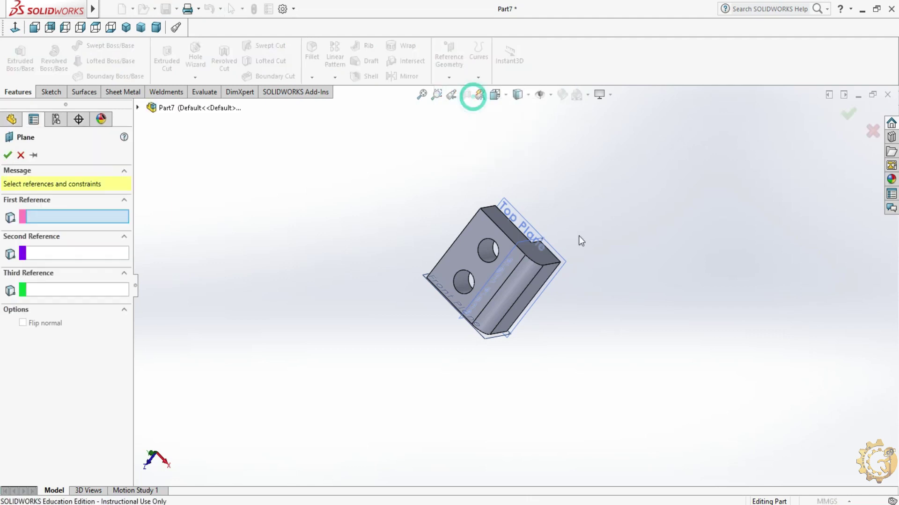
pyautogui.click(503, 224)
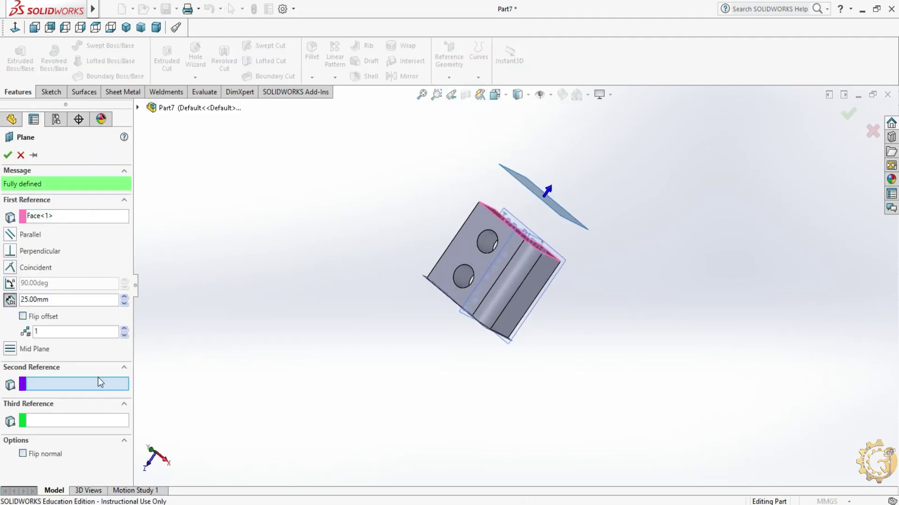
pyautogui.click(22, 317)
pyautogui.moveTo(333, 419)
pyautogui.mouseDown(button='middle')
pyautogui.moveTo(462, 362)
pyautogui.moveTo(458, 384)
pyautogui.mouseUp(button='middle')
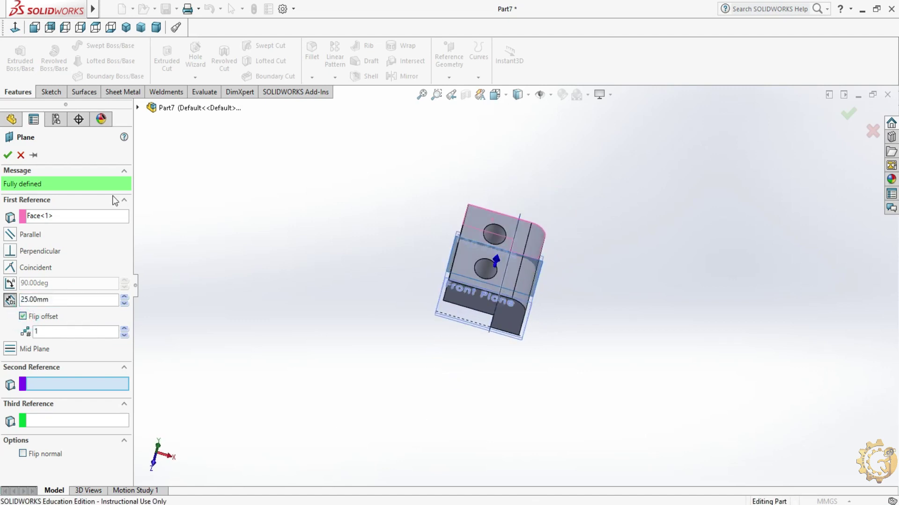
pyautogui.click(8, 155)
pyautogui.scroll(-1, 449, 267)
pyautogui.scroll(-2, 428, 296)
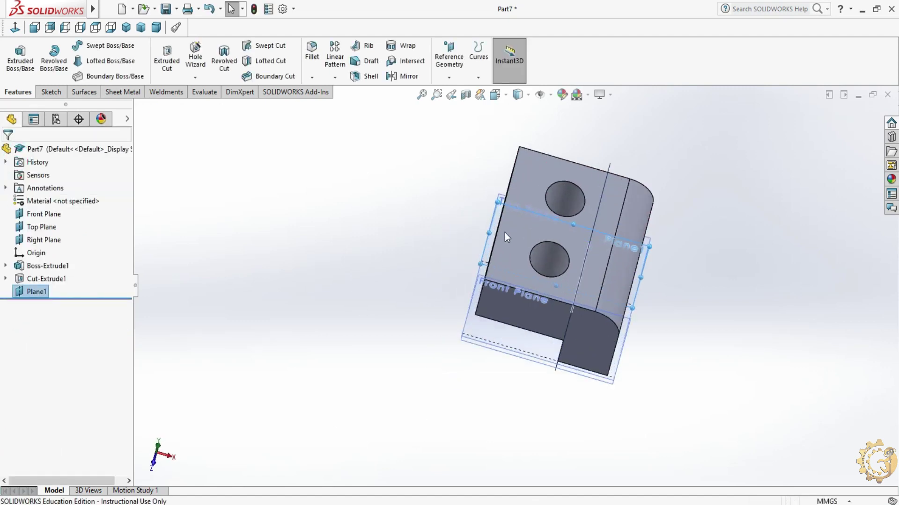
# Step: Start a sketch on Plane1, viewed face-on, with the planes hidden
pyautogui.moveTo(487, 234); pyautogui.dragTo(389, 204)
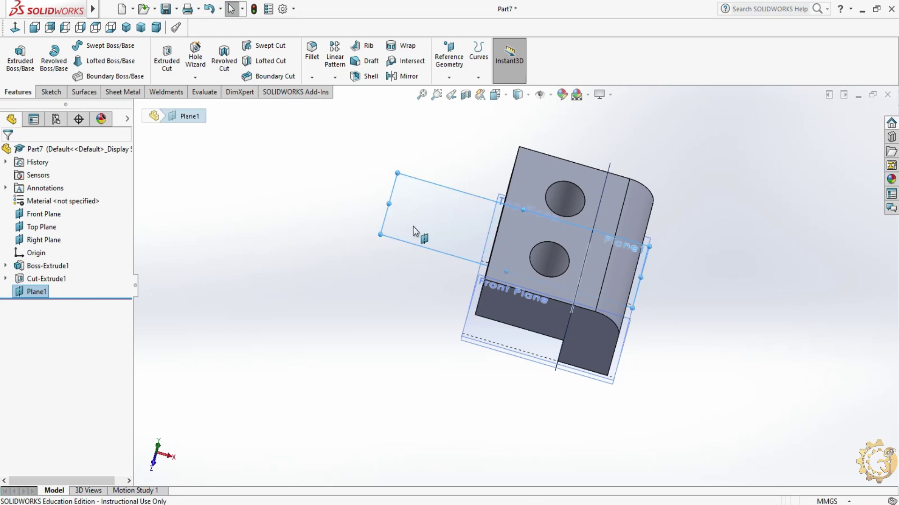
pyautogui.click(50, 92)
pyautogui.click(15, 55)
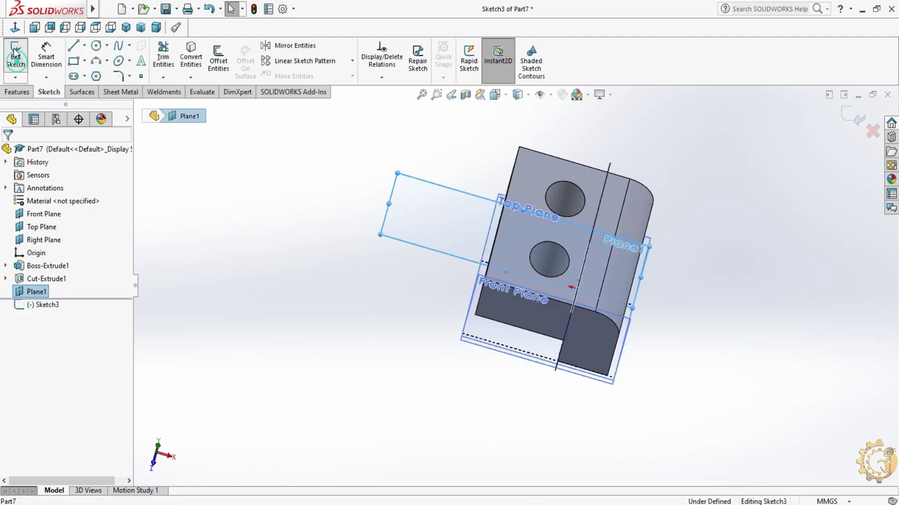
pyautogui.click(15, 28)
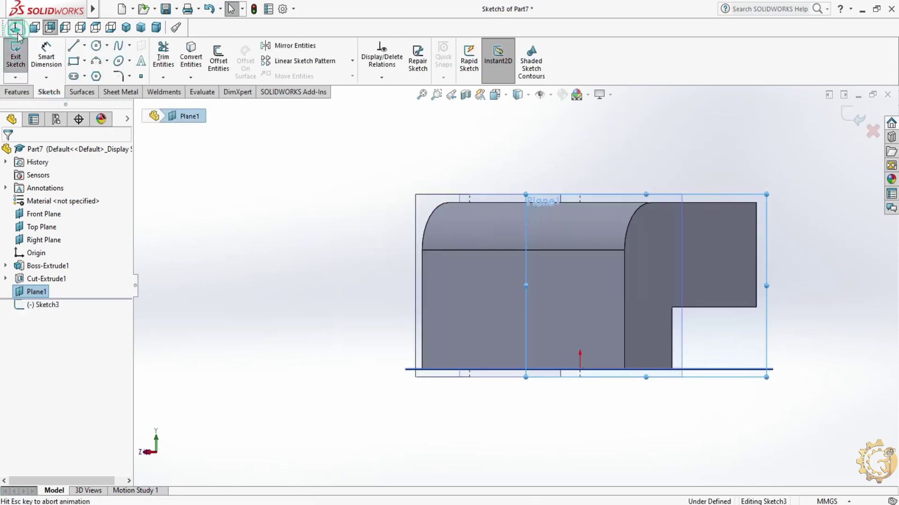
pyautogui.click(73, 45)
pyautogui.click(540, 95)
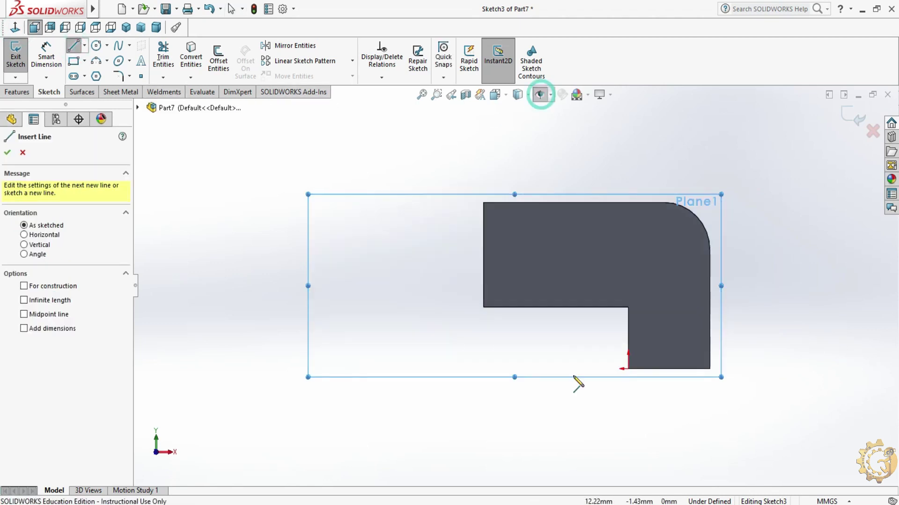
# Step: Draw three connected lines stepping left, up, then left from the profile's corner
pyautogui.click(483, 202)
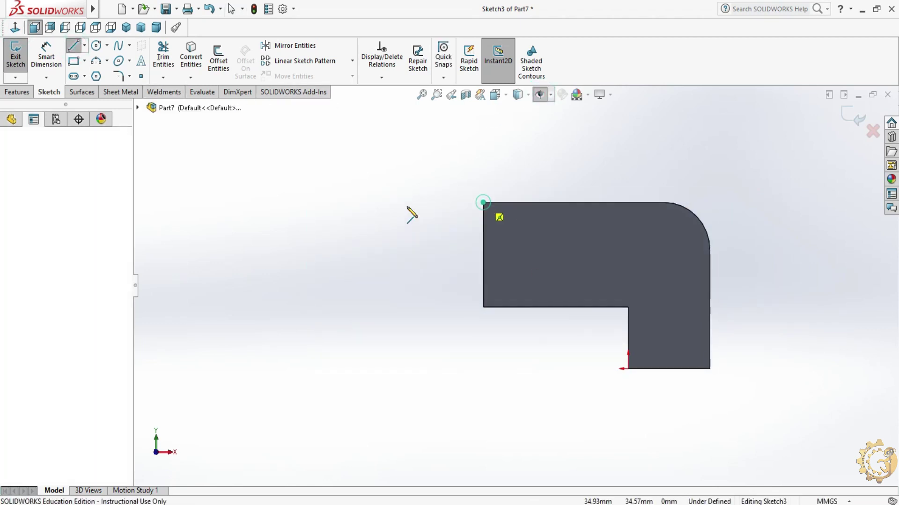
pyautogui.click(361, 203)
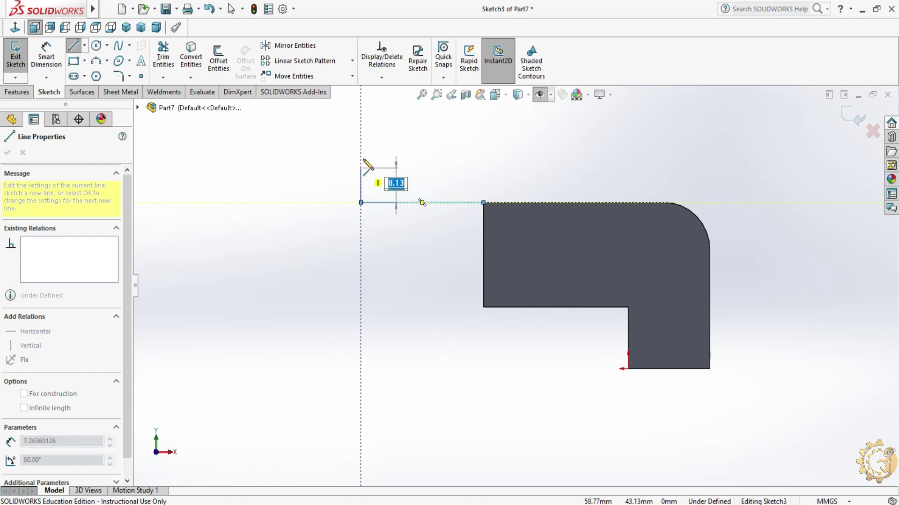
pyautogui.click(361, 128)
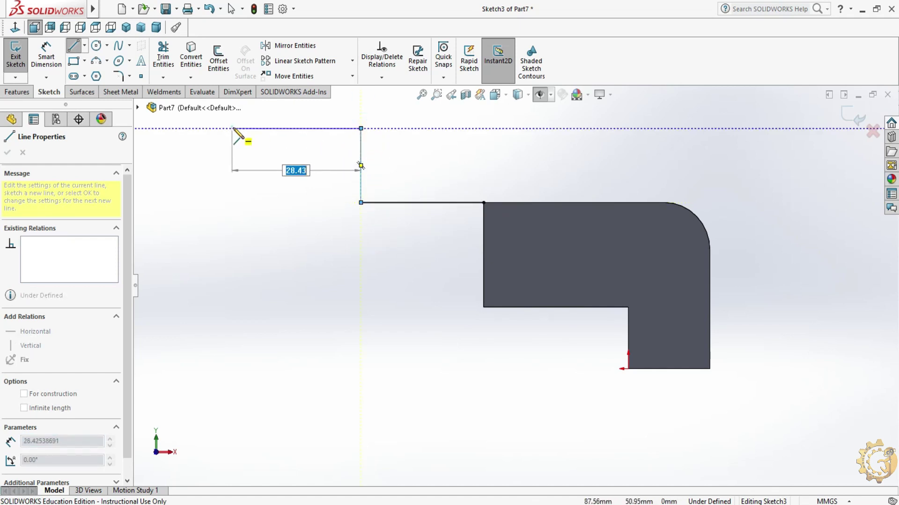
pyautogui.click(233, 128)
pyautogui.press('Escape')
pyautogui.scroll(3, 546, 305)
pyautogui.press('d')
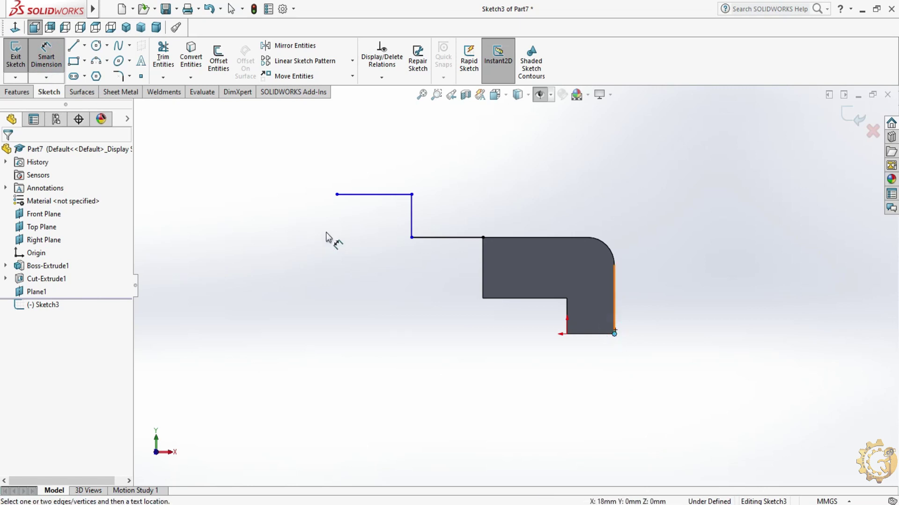
# Step: Dimension the sketch's overall width to 175 mm
pyautogui.click(337, 194)
pyautogui.press('z')
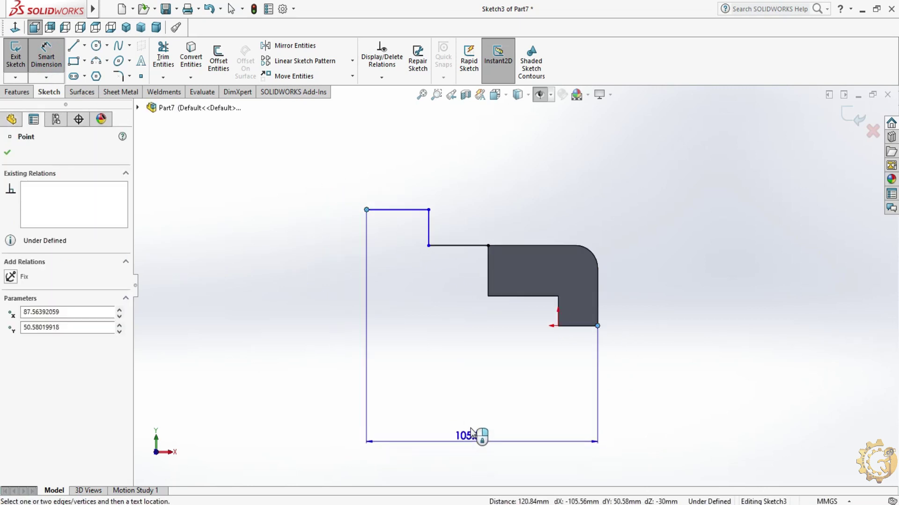
pyautogui.click(473, 410)
pyautogui.write('175')
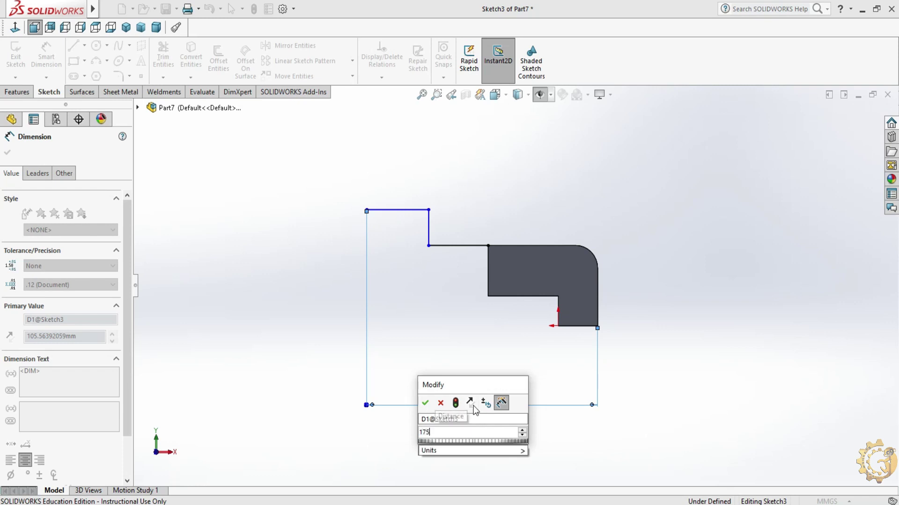
pyautogui.press('Return')
pyautogui.press('Escape')
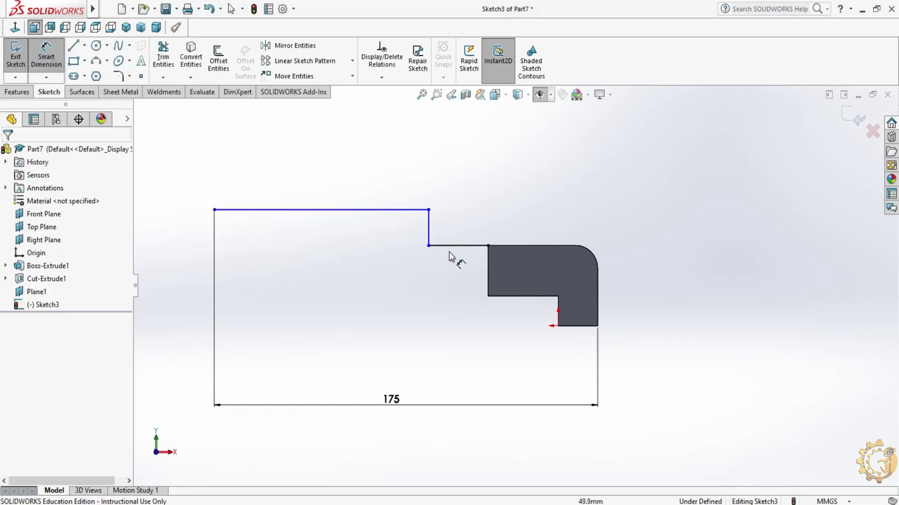
# Step: Dimension the top horizontal line to 85 mm
pyautogui.click(352, 211)
pyautogui.click(349, 177)
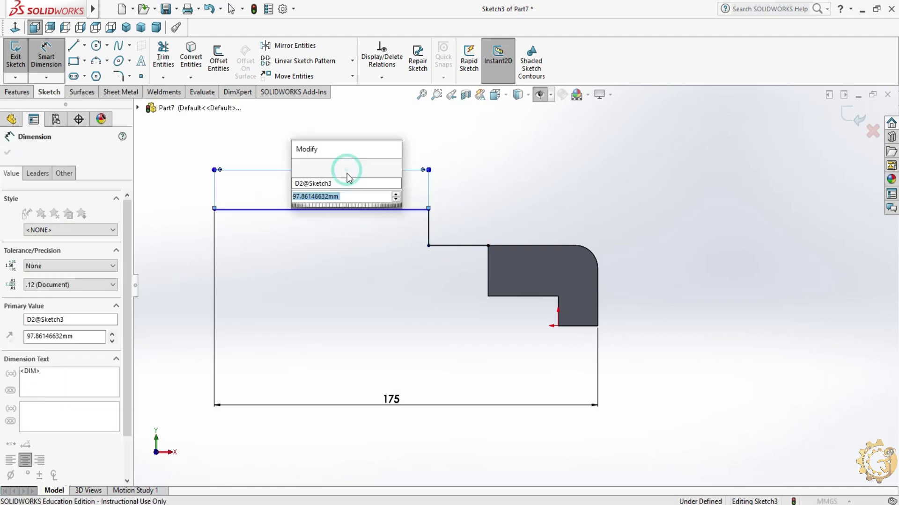
pyautogui.write('85')
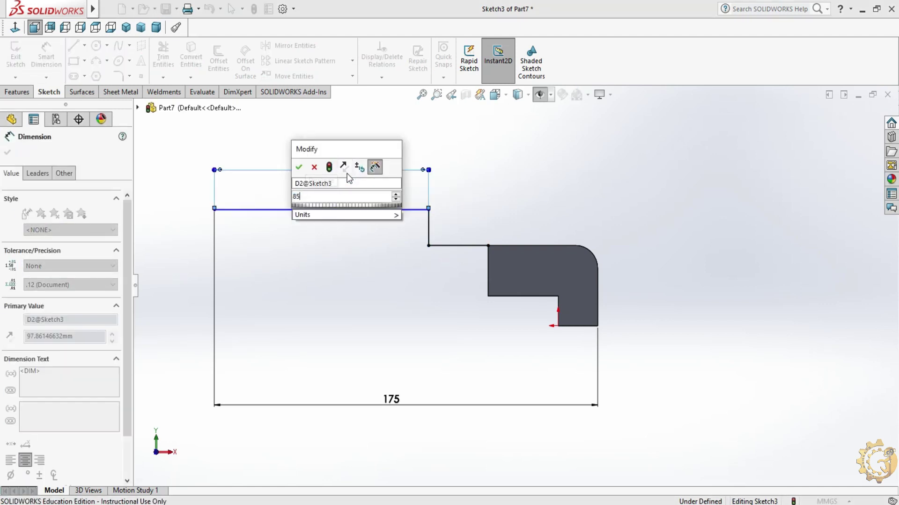
pyautogui.press('Return')
pyautogui.press('Escape')
pyautogui.click(46, 57)
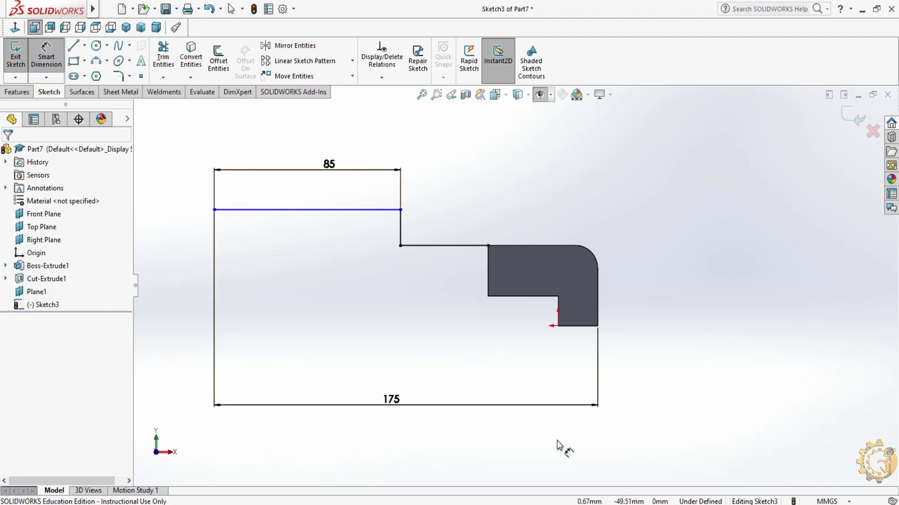
pyautogui.press('Escape')
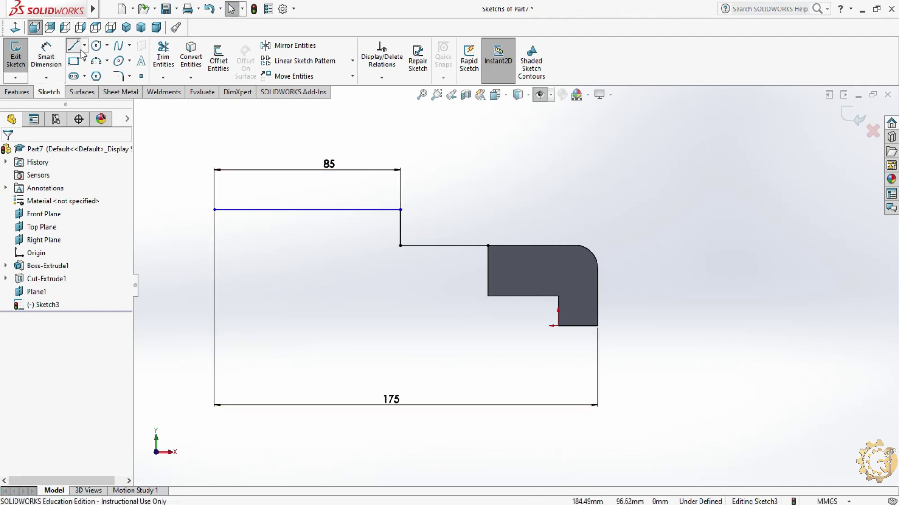
# Step: Draw a stepped line below the first, running right-to-left to the sketch's left edge
pyautogui.click(74, 46)
pyautogui.click(488, 282)
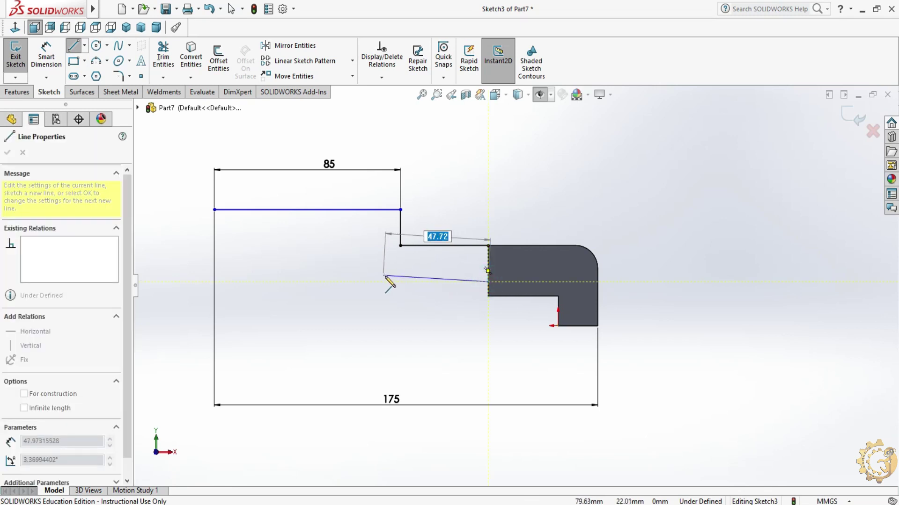
pyautogui.click(388, 280)
pyautogui.click(388, 227)
pyautogui.doubleClick(214, 227)
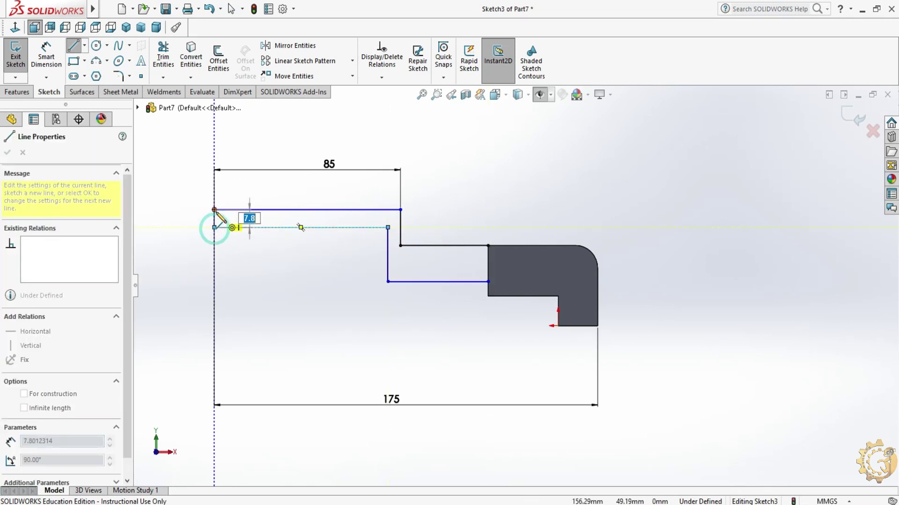
pyautogui.press('Escape')
# Step: Dimension the step with a 12 mm vertical gap and a 22 mm horizontal offset
pyautogui.click(52, 49)
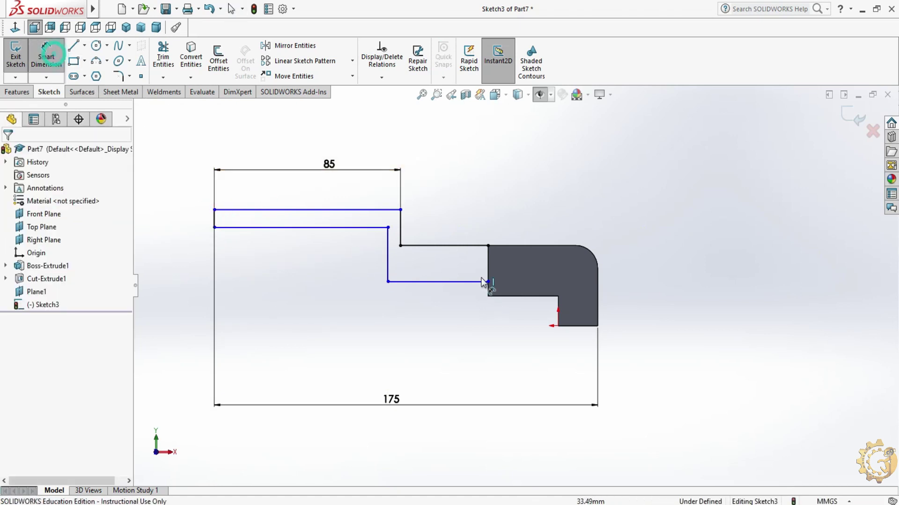
pyautogui.click(457, 246)
pyautogui.click(461, 282)
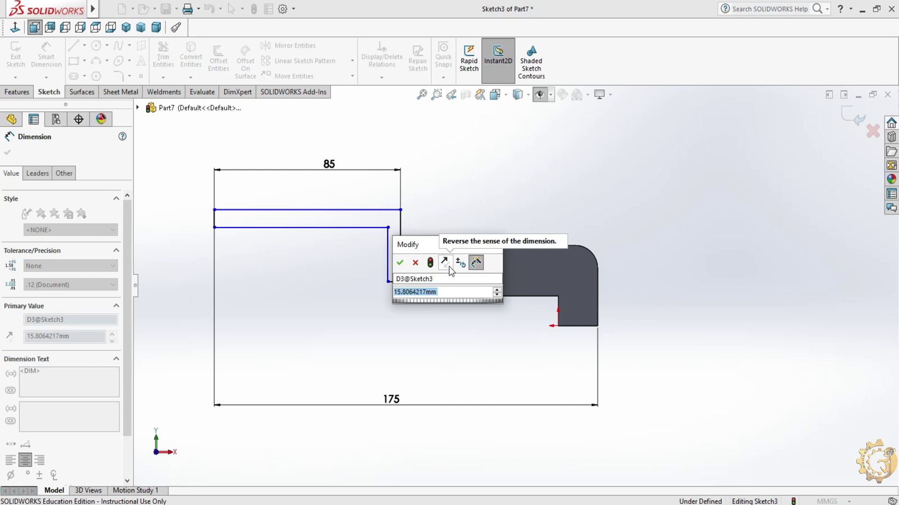
pyautogui.write('12')
pyautogui.press('Return')
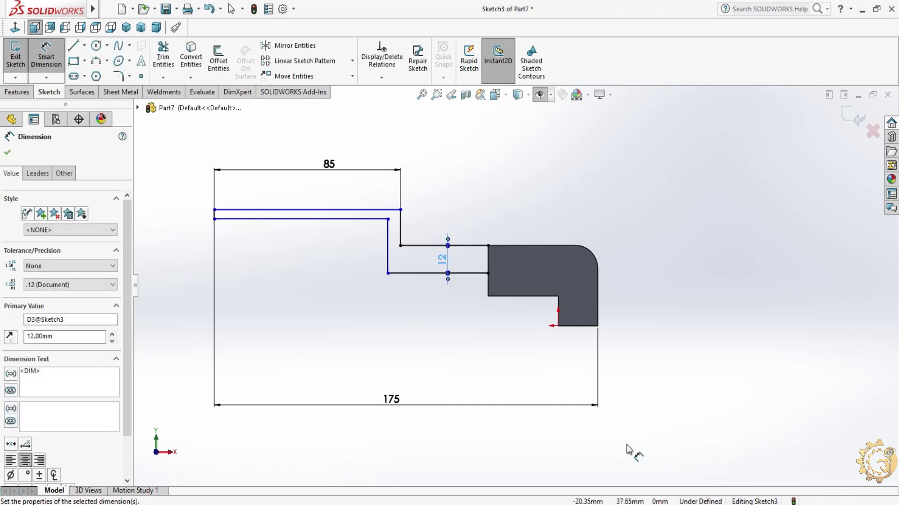
pyautogui.press('Escape')
pyautogui.click(47, 58)
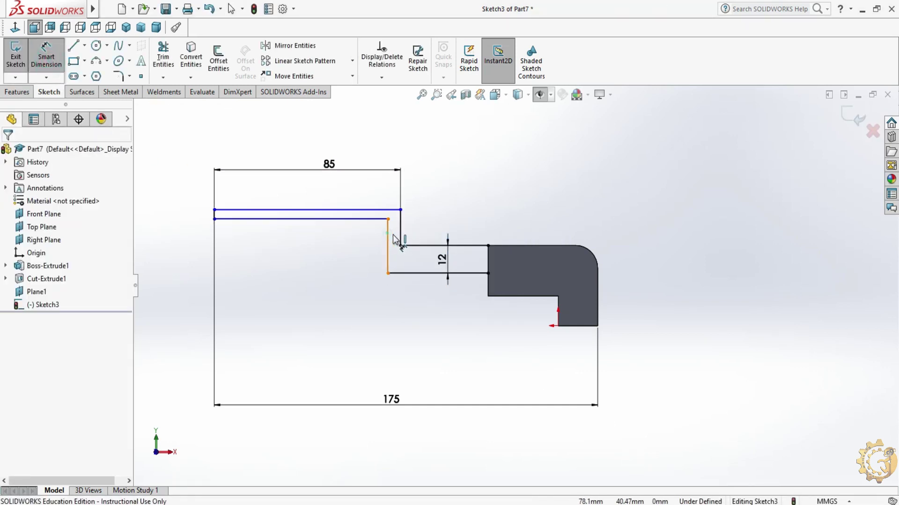
pyautogui.click(387, 243)
pyautogui.click(397, 234)
pyautogui.write('22')
pyautogui.press('Return')
pyautogui.press('Escape')
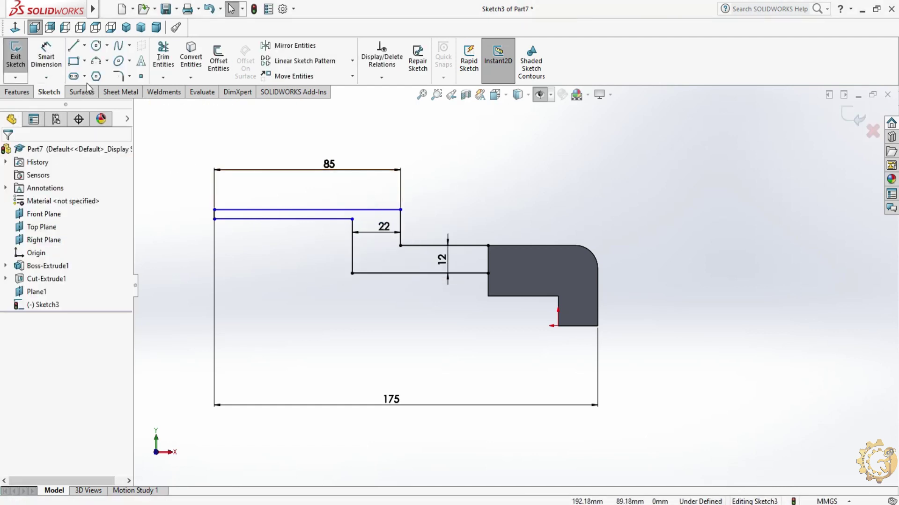
# Step: Update the gap dimension between the upper lines at the sketch's left end and fit the view
pyautogui.click(226, 219)
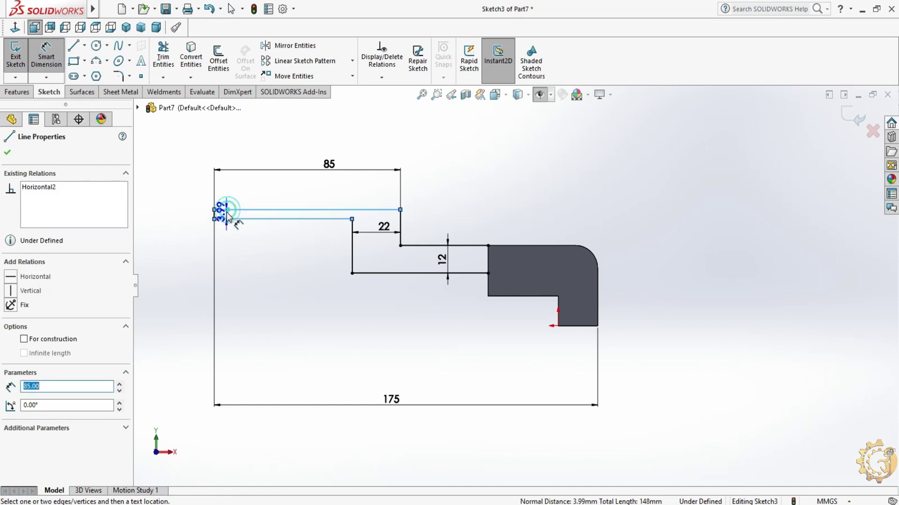
pyautogui.click(227, 214)
pyautogui.write('2')
pyautogui.press('Return')
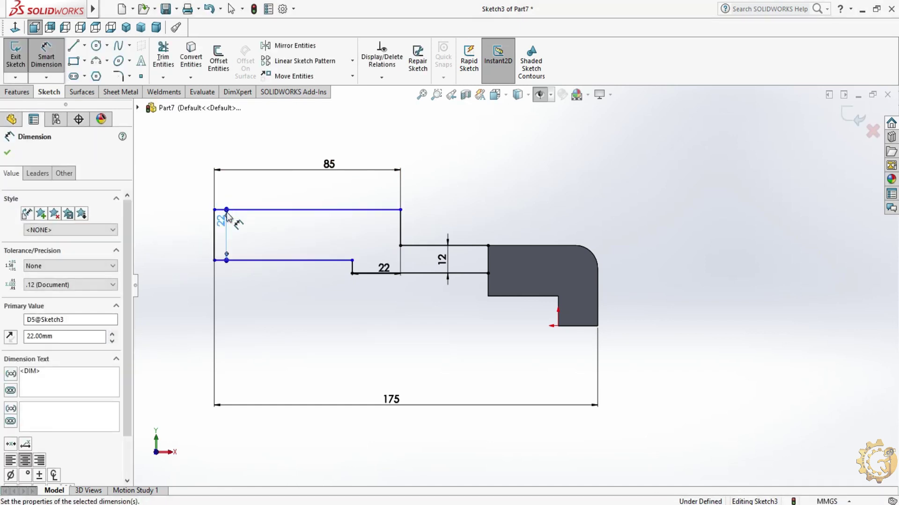
pyautogui.press('Escape')
pyautogui.scroll(3, 359, 272)
pyautogui.press('f')
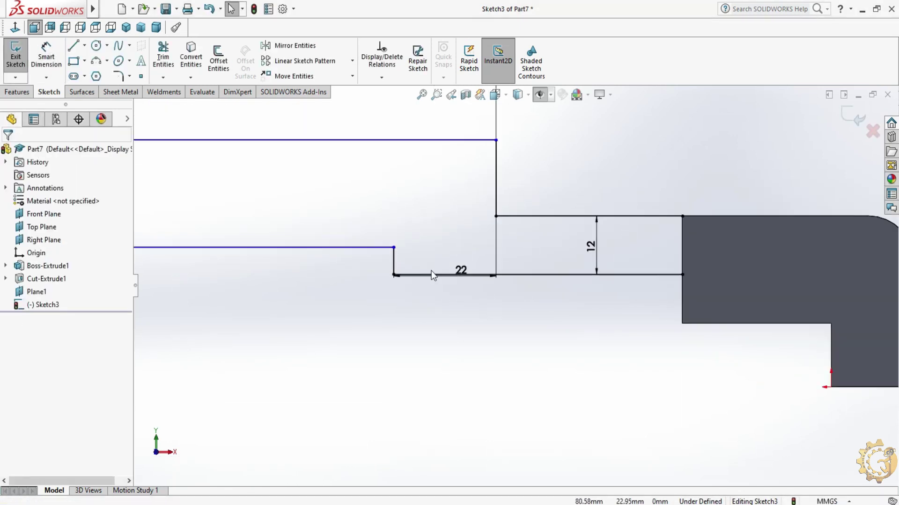
# Step: Add the 52 mm vertical arm dimension and move the bottom 22 dimension lower
pyautogui.press('d')
pyautogui.click(468, 251)
pyautogui.click(468, 287)
pyautogui.click(439, 280)
pyautogui.write('52')
pyautogui.press('Return')
pyautogui.press('f')
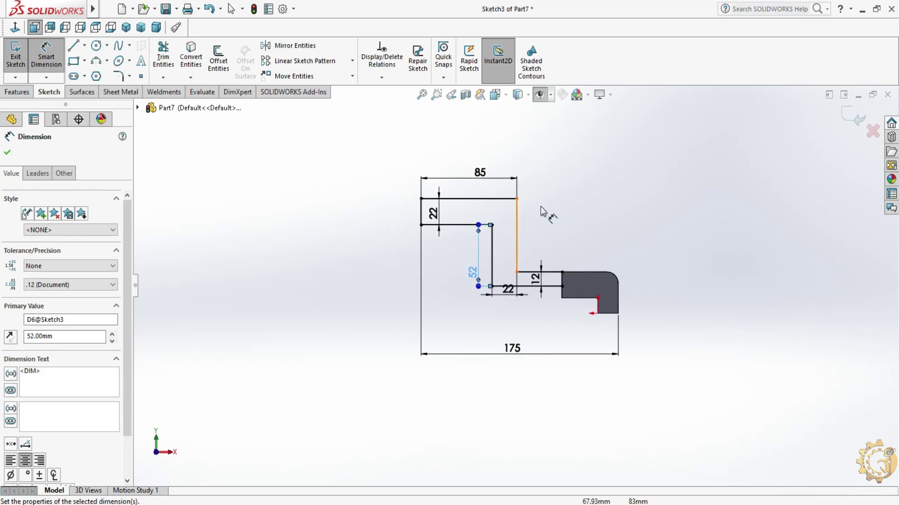
pyautogui.press('Escape')
pyautogui.moveTo(509, 293); pyautogui.dragTo(509, 305)
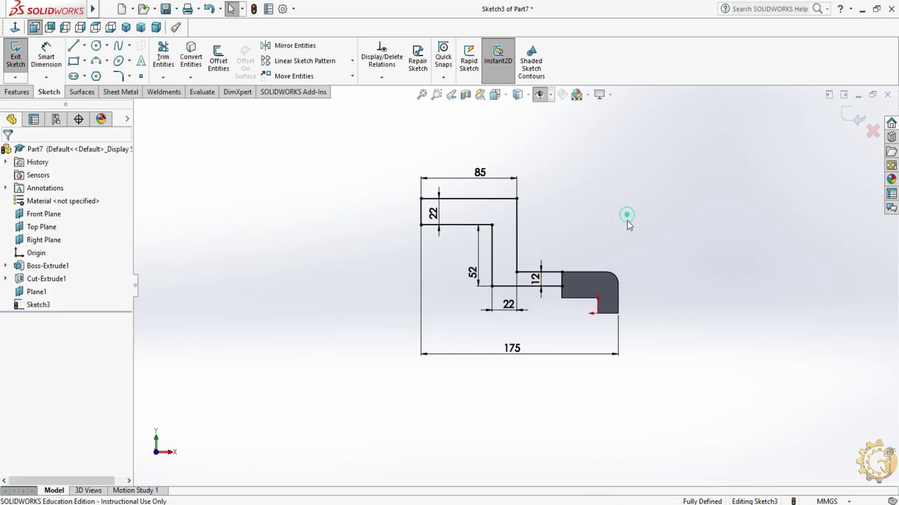
pyautogui.scroll(-2, 637, 228)
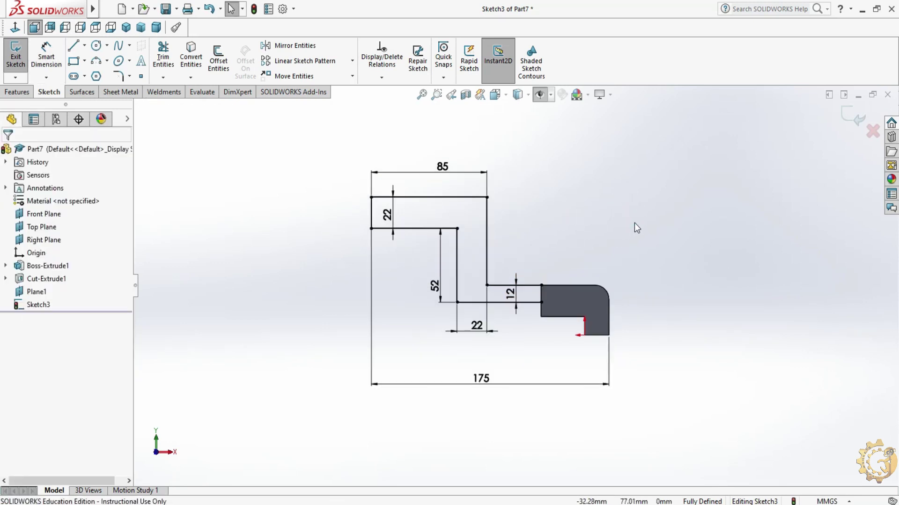
# Step: Round the arm's inside corner with a 6 mm sketch fillet
pyautogui.click(119, 76)
pyautogui.click(457, 302)
pyautogui.doubleClick(72, 266)
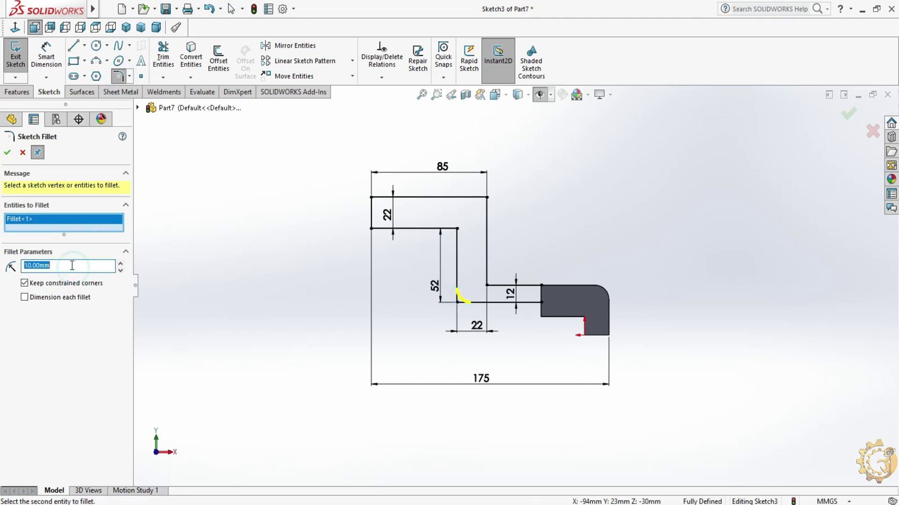
pyautogui.click(7, 153)
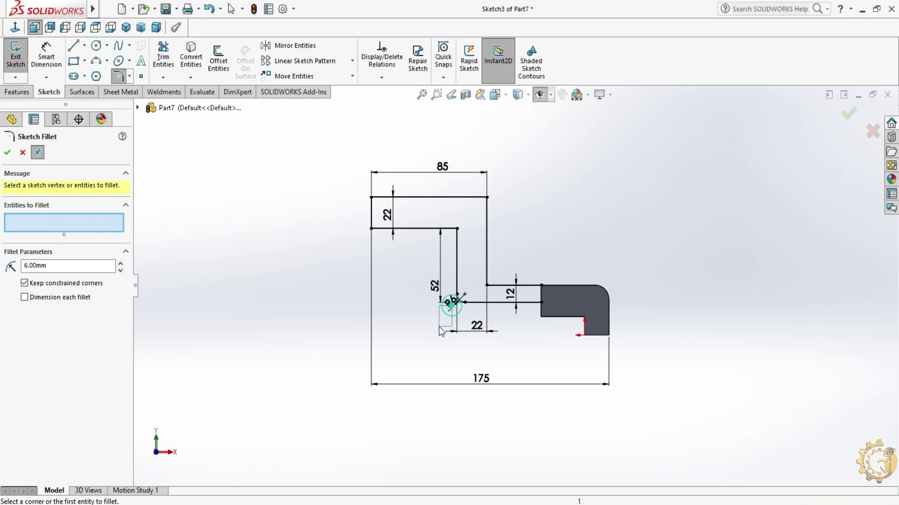
pyautogui.click(448, 308)
pyautogui.press('Escape')
pyautogui.click(431, 330)
pyautogui.click(544, 364)
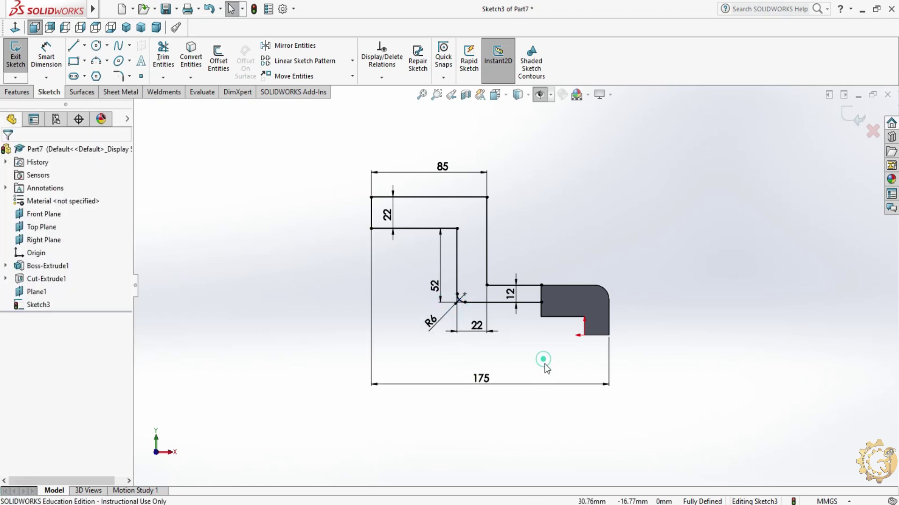
# Step: Draw a short vertical line at the block's corner where the arm meets it
pyautogui.click(78, 46)
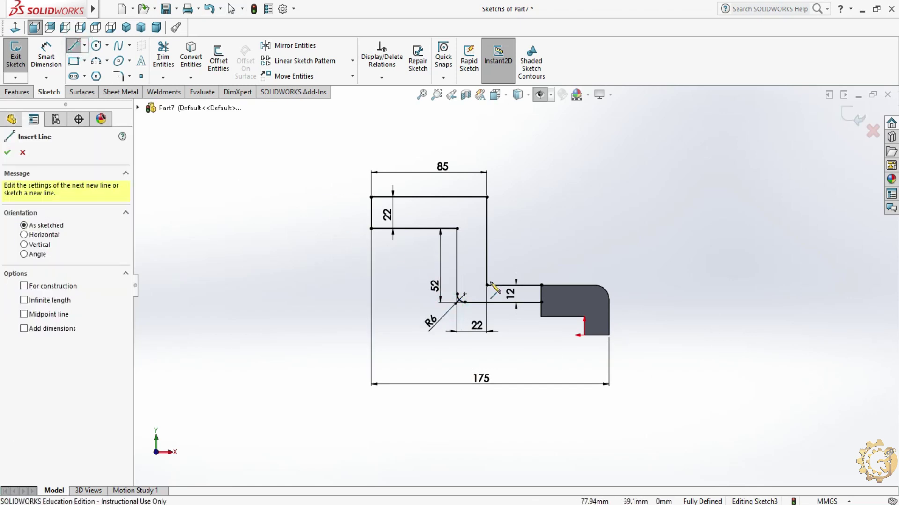
pyautogui.click(542, 285)
pyautogui.click(541, 301)
pyautogui.press('Escape')
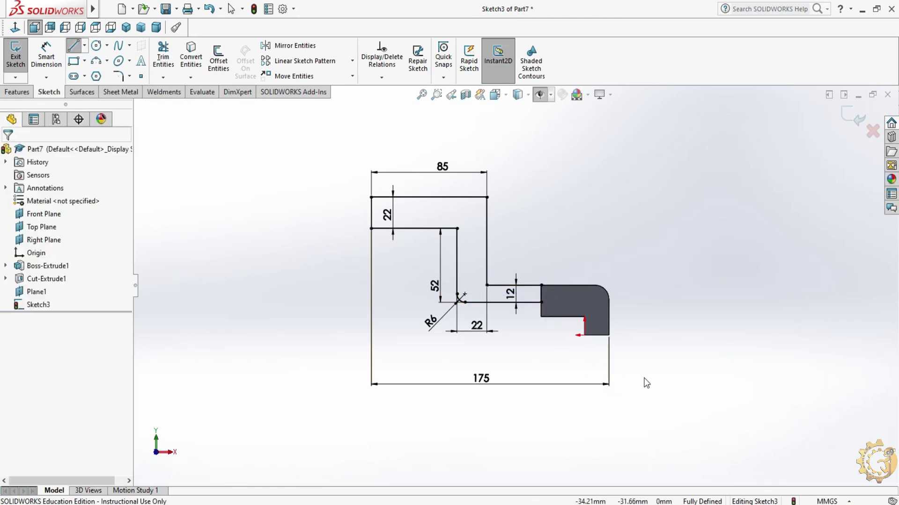
pyautogui.press('Escape')
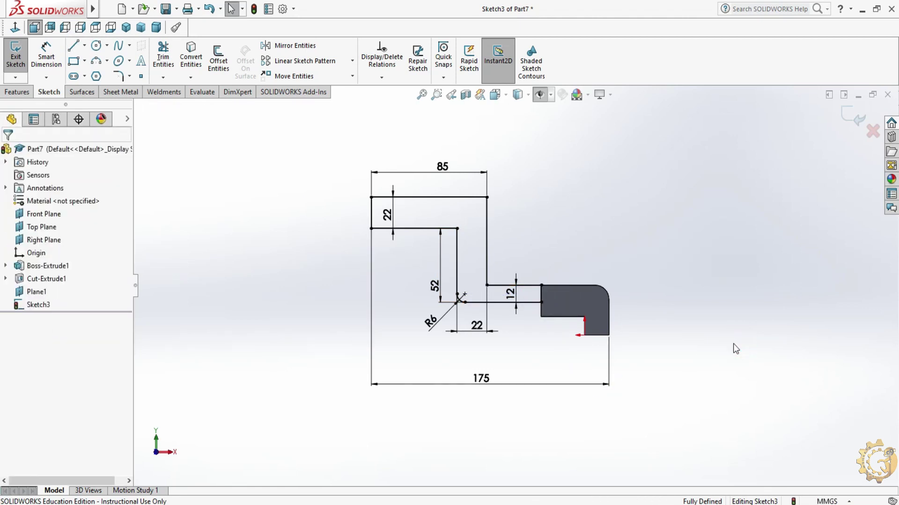
pyautogui.click(17, 92)
# Step: Extrude the Z-shaped sketch 15 mm in the reversed direction as Boss-Extrude2, then select the arm's face
pyautogui.click(20, 56)
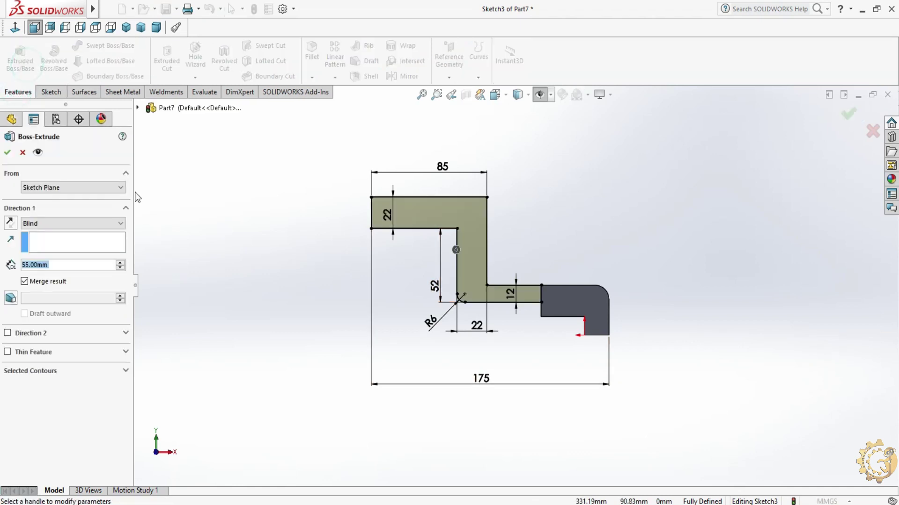
pyautogui.click(10, 222)
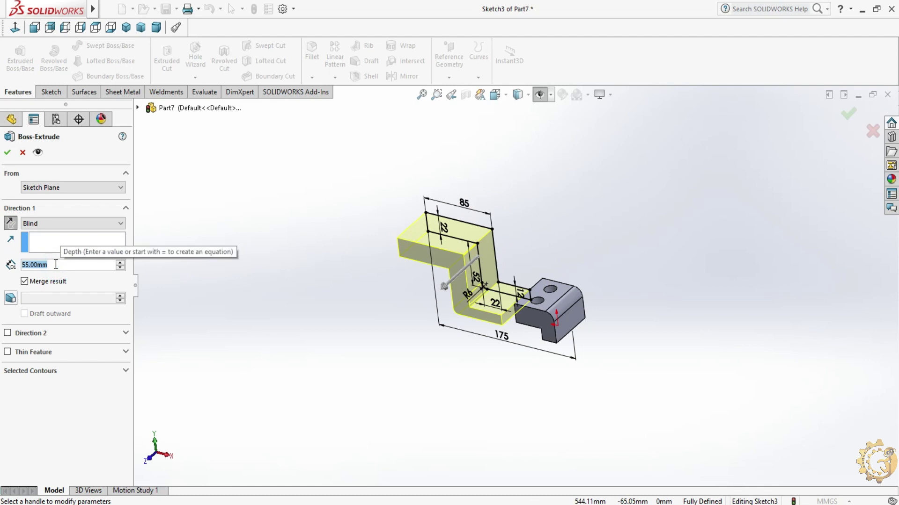
pyautogui.write('15')
pyautogui.press('Return')
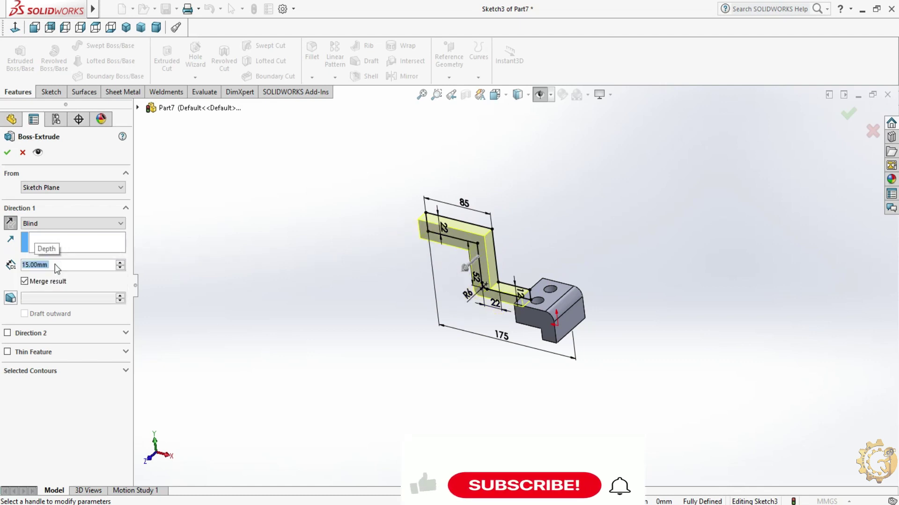
pyautogui.click(7, 152)
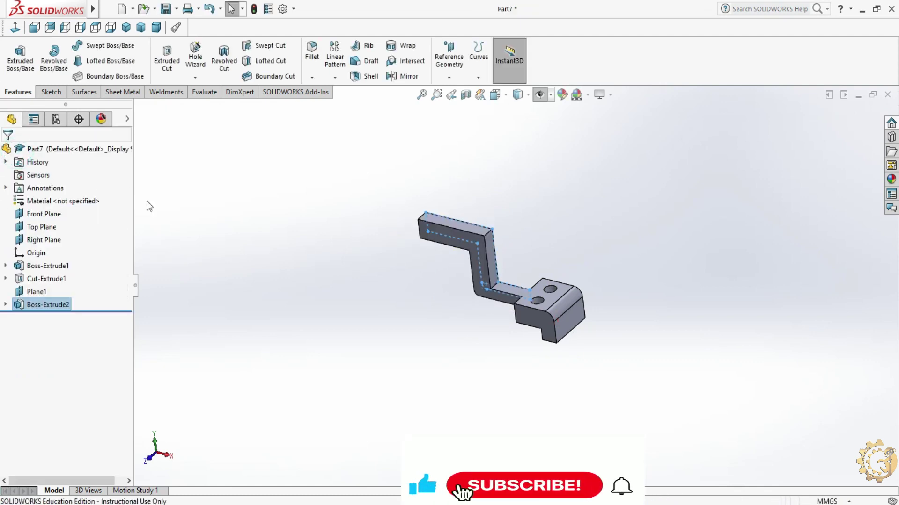
pyautogui.moveTo(450, 297); pyautogui.dragTo(481, 241, button='middle')
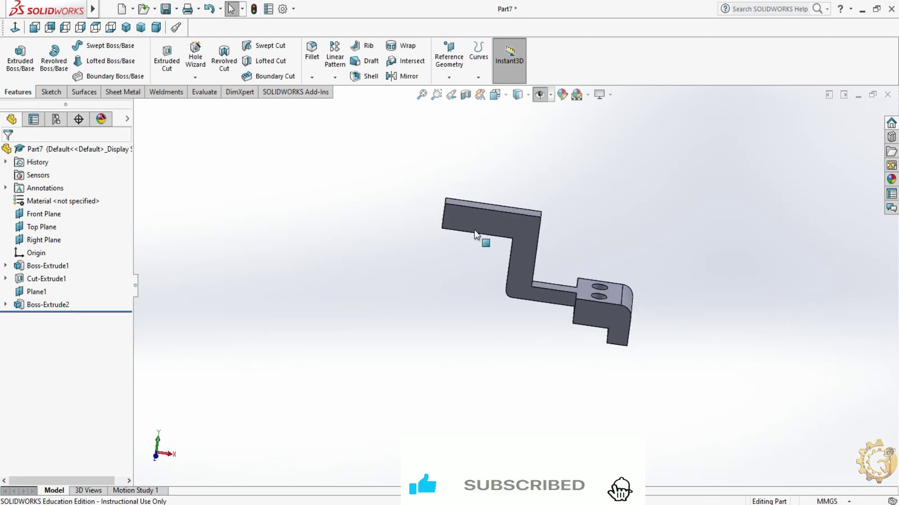
pyautogui.click(498, 232)
# Step: Start a sketch on the arm's face and draw a rectangle above the upper arm
pyautogui.click(51, 91)
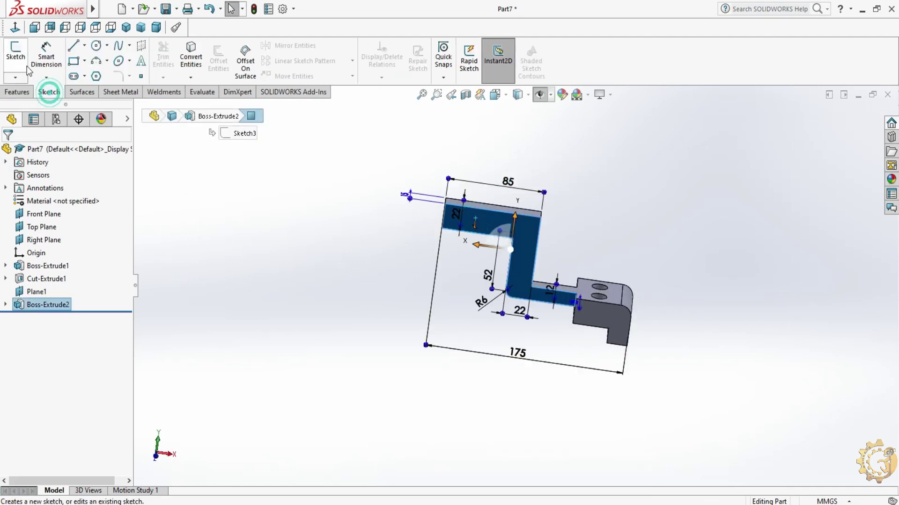
pyautogui.click(16, 54)
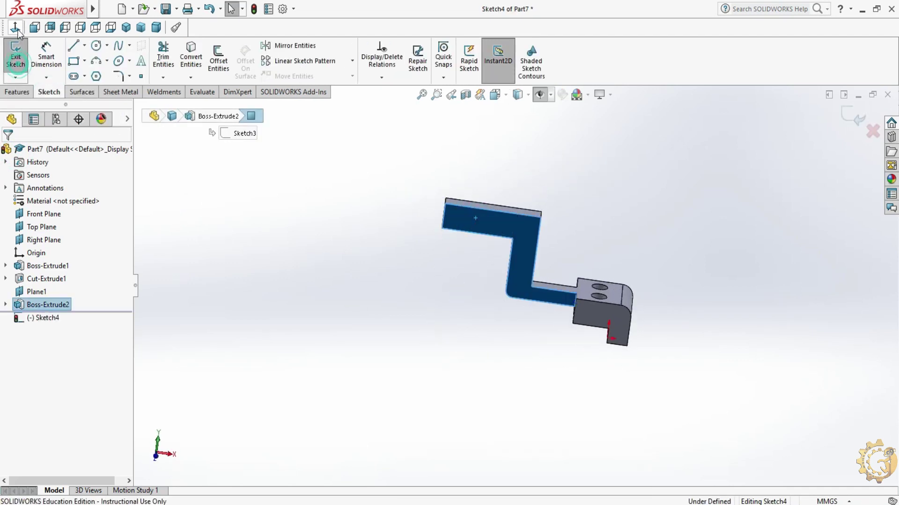
pyautogui.click(73, 62)
pyautogui.click(308, 199)
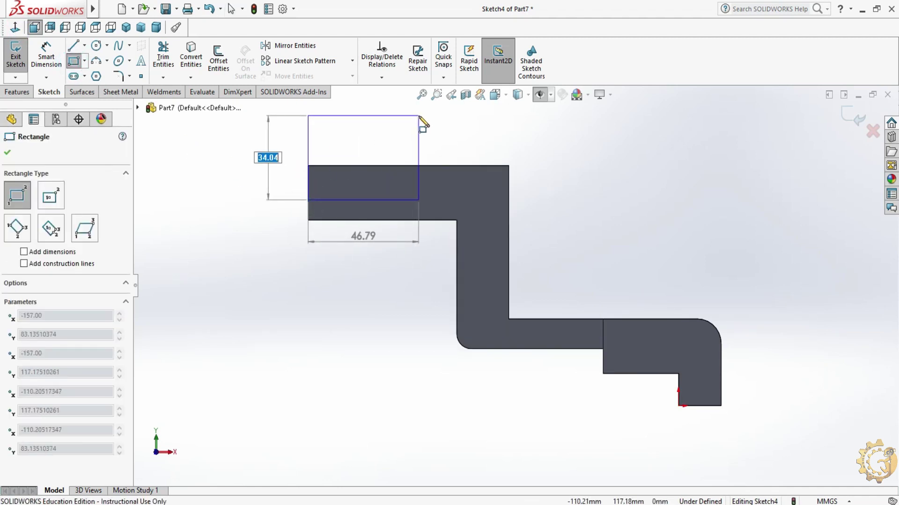
pyautogui.click(417, 117)
pyautogui.scroll(3, 487, 259)
pyautogui.press('Escape')
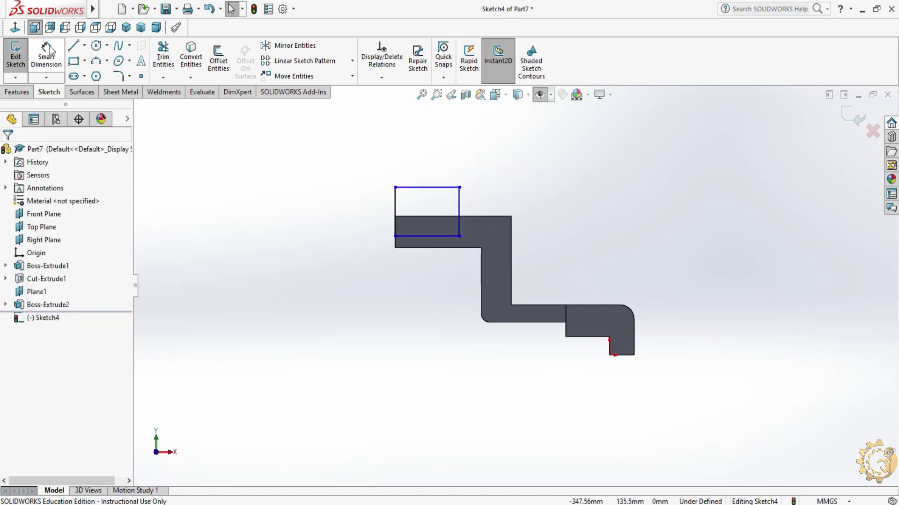
# Step: Dimension the rectangle's width to 50 mm
pyautogui.click(48, 47)
pyautogui.click(423, 187)
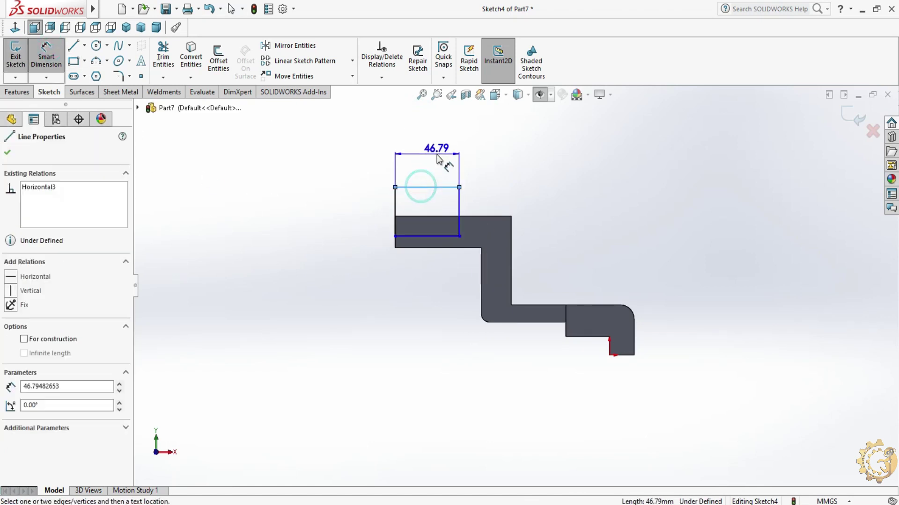
pyautogui.click(436, 155)
pyautogui.write('50')
pyautogui.press('Return')
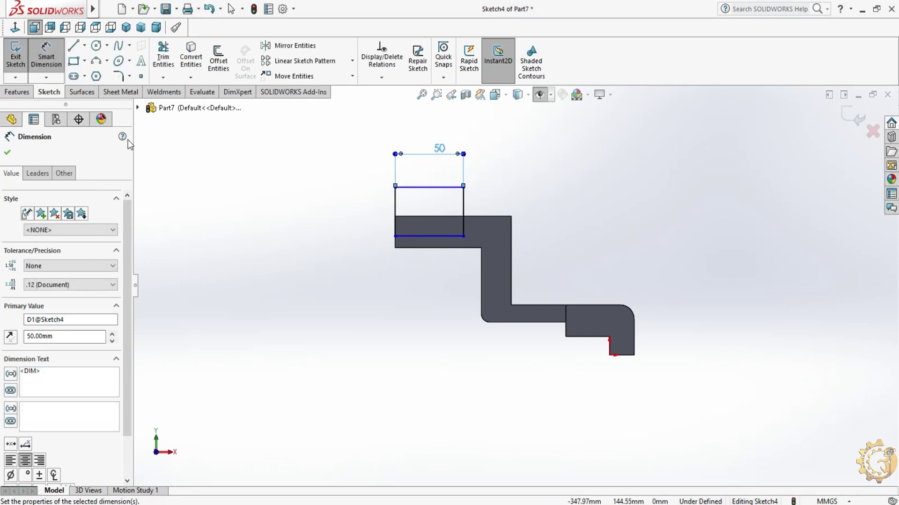
pyautogui.press('Escape')
# Step: Position the rectangle 115 mm from the origin and set its height to 25 mm
pyautogui.click(51, 57)
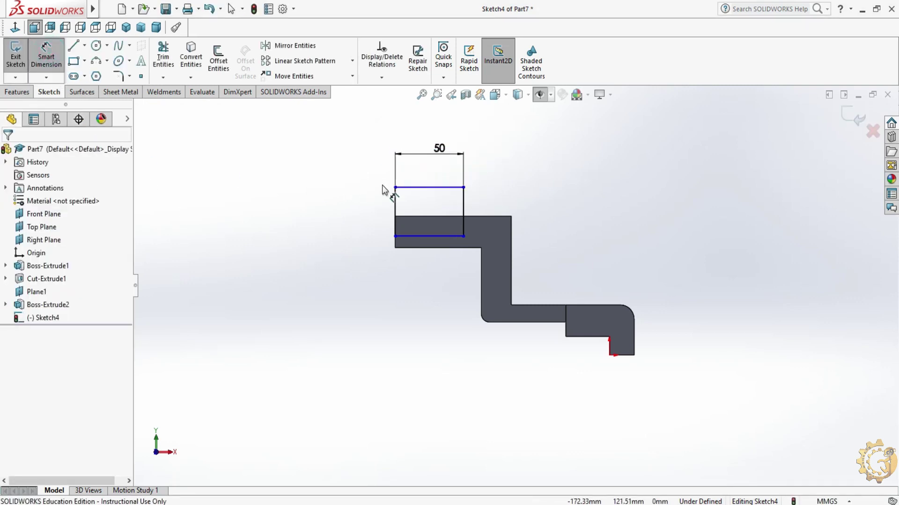
pyautogui.click(395, 187)
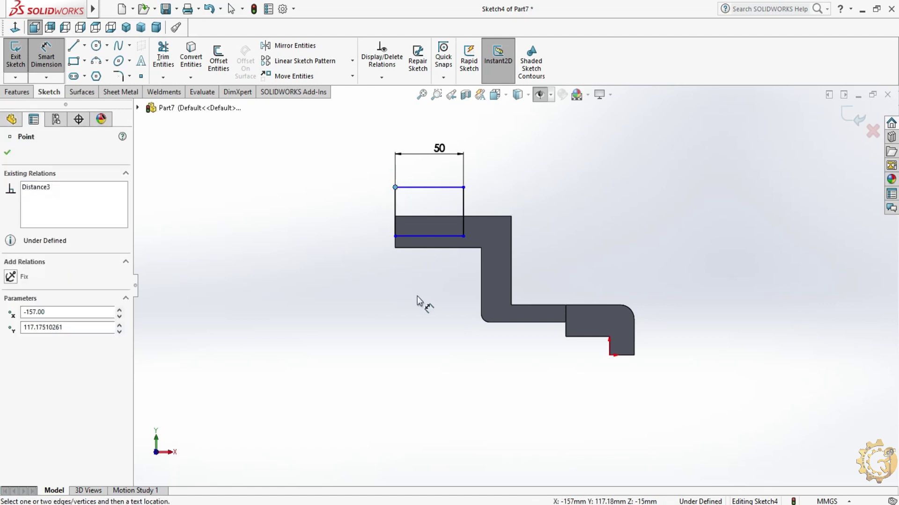
pyautogui.click(610, 355)
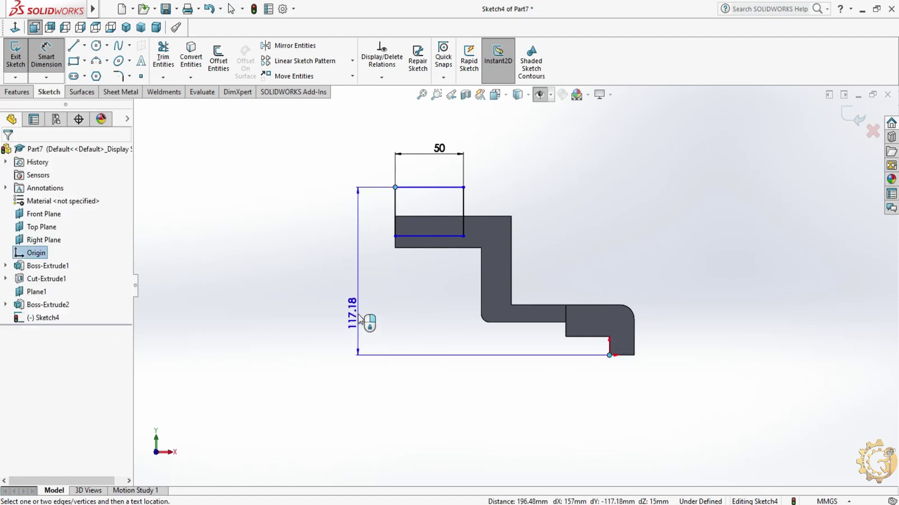
pyautogui.click(360, 322)
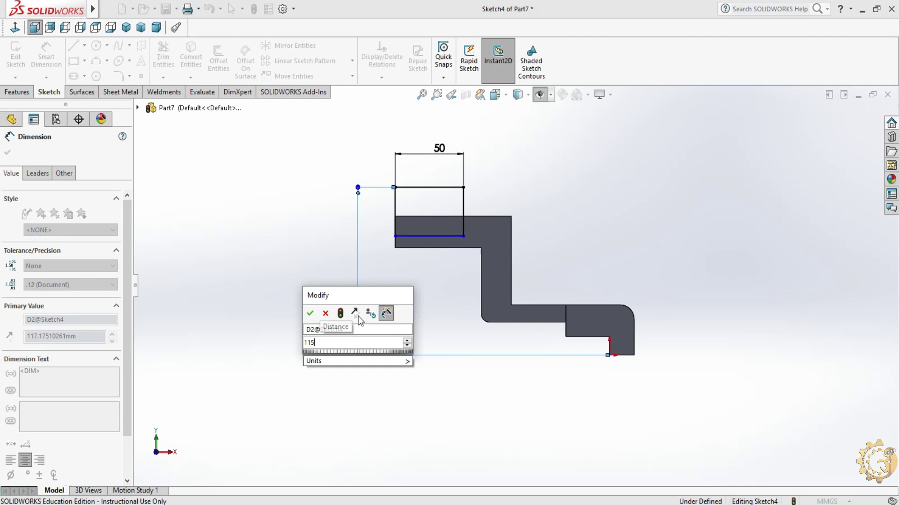
pyautogui.press('Return')
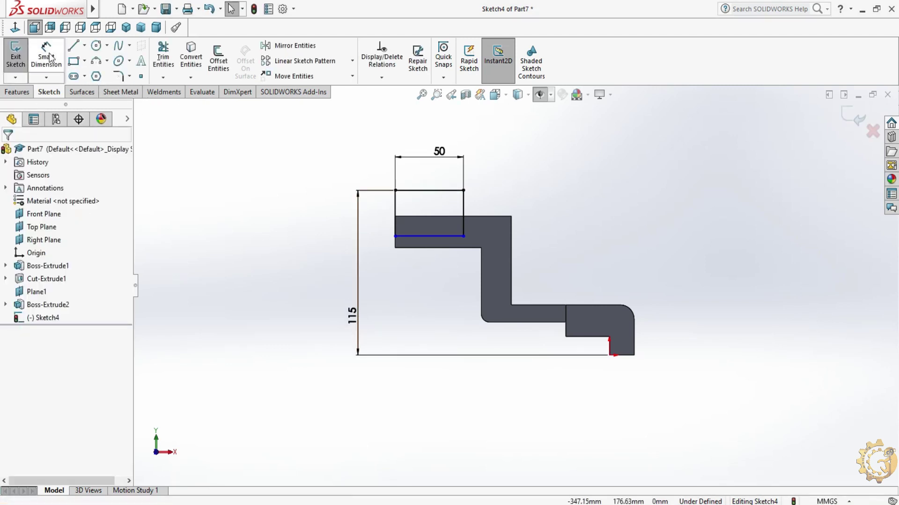
pyautogui.click(395, 208)
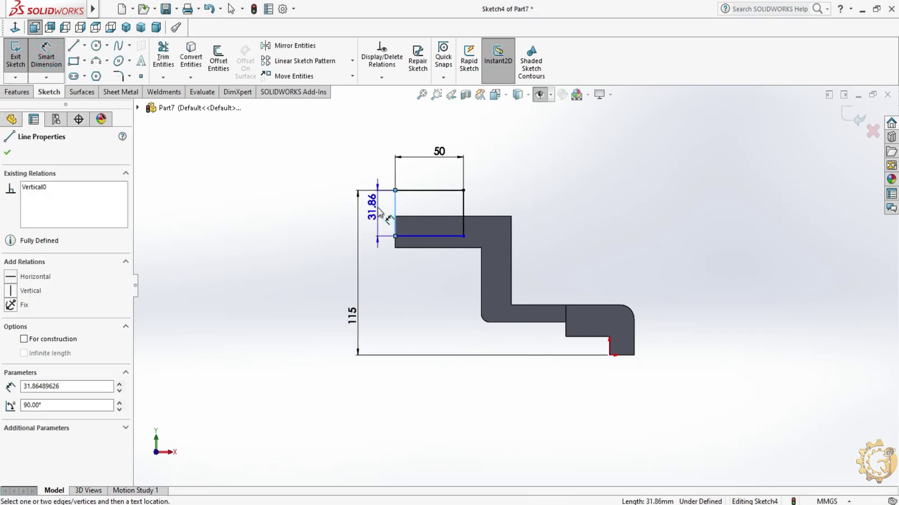
pyautogui.click(380, 213)
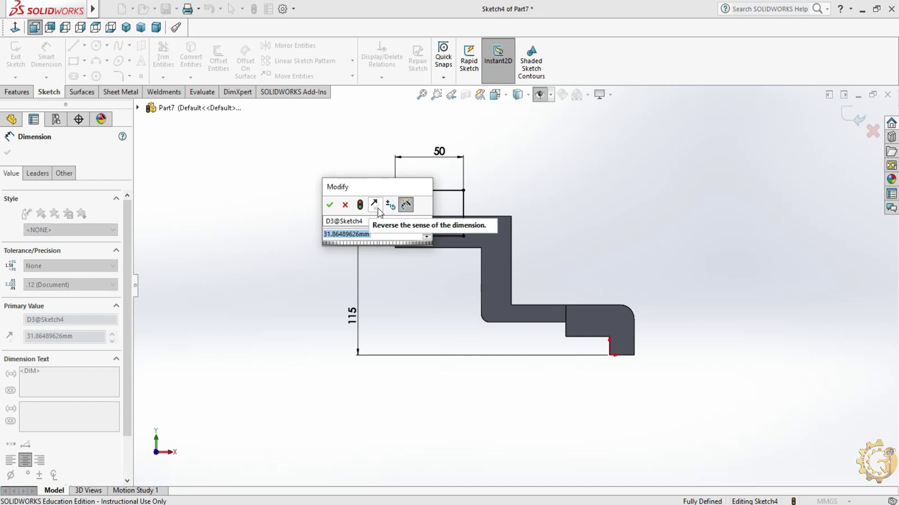
pyautogui.write('25')
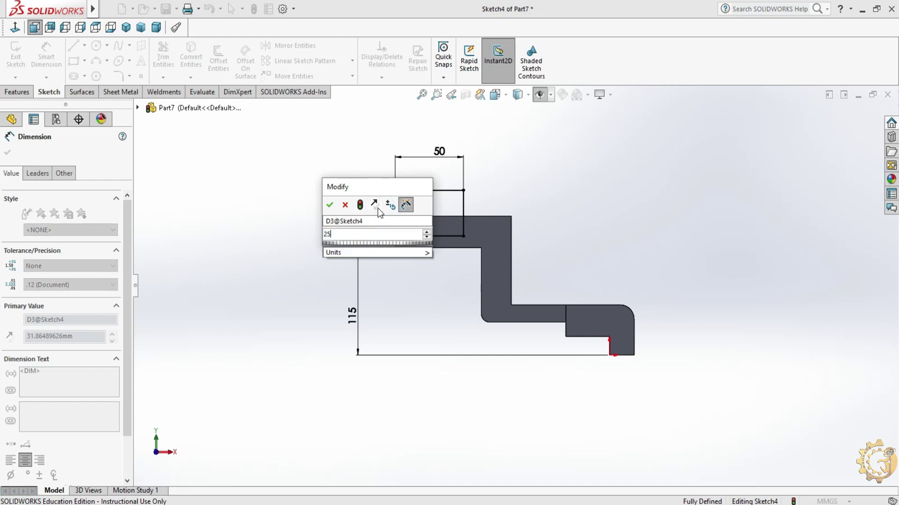
pyautogui.press('Return')
pyautogui.press('Escape')
pyautogui.click(593, 168)
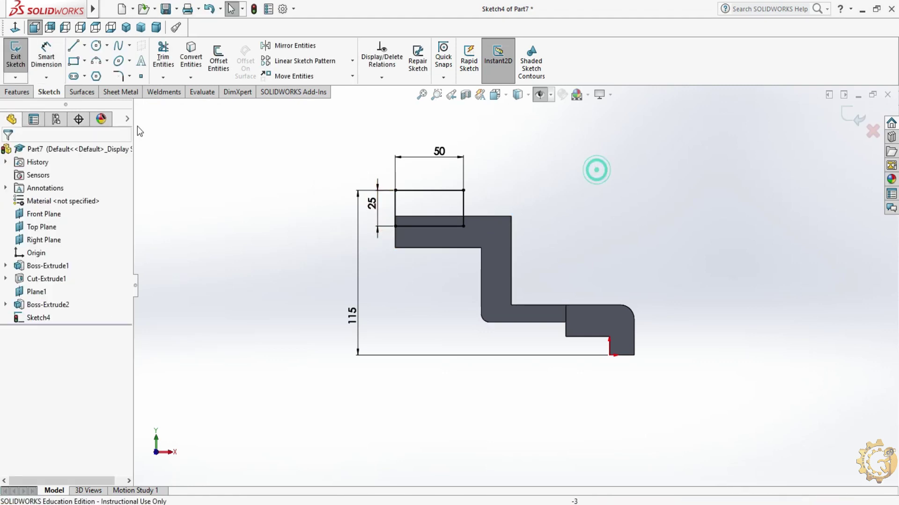
pyautogui.click(74, 46)
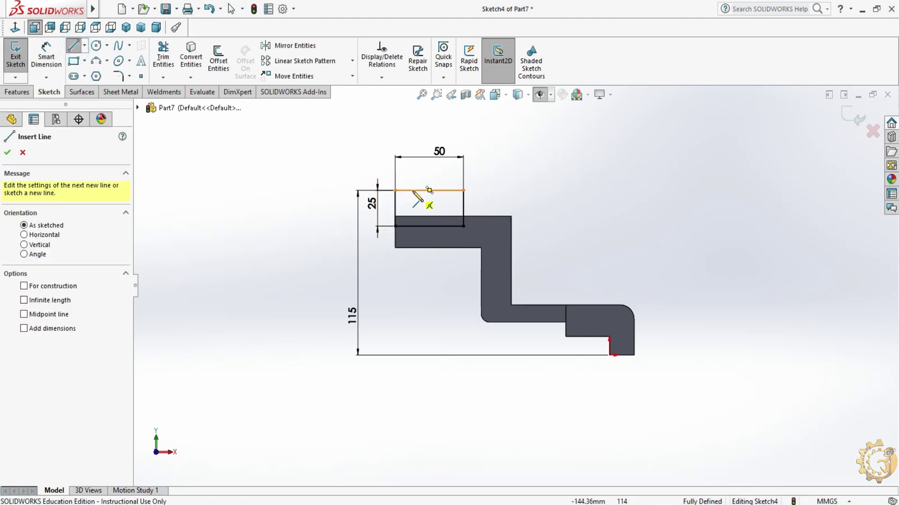
# Step: Draw three lines forming a notch down from the rectangle's top edge
pyautogui.click(412, 191)
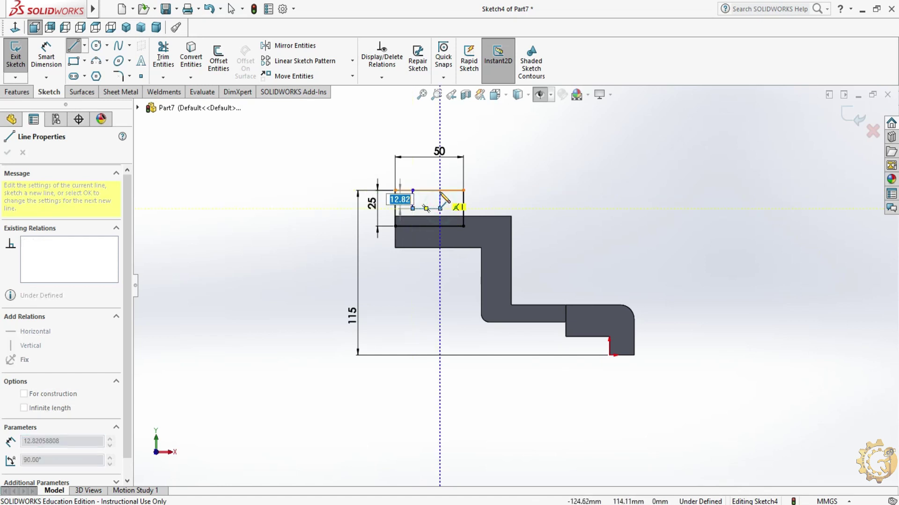
pyautogui.click(412, 208)
pyautogui.click(439, 208)
pyautogui.click(440, 190)
pyautogui.press('Escape')
# Step: Dimension the notch 15 mm from the rectangle's left edge
pyautogui.click(51, 68)
pyautogui.scroll(-1, 412, 197)
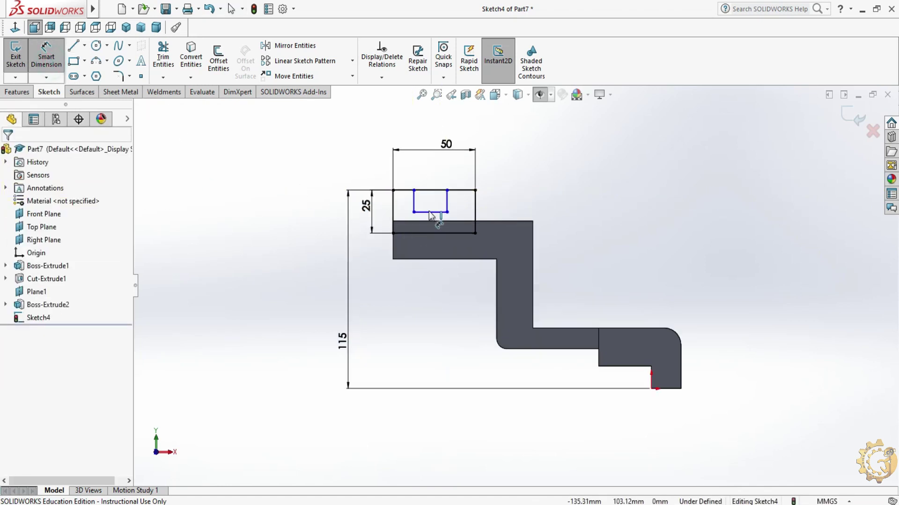
pyautogui.click(393, 202)
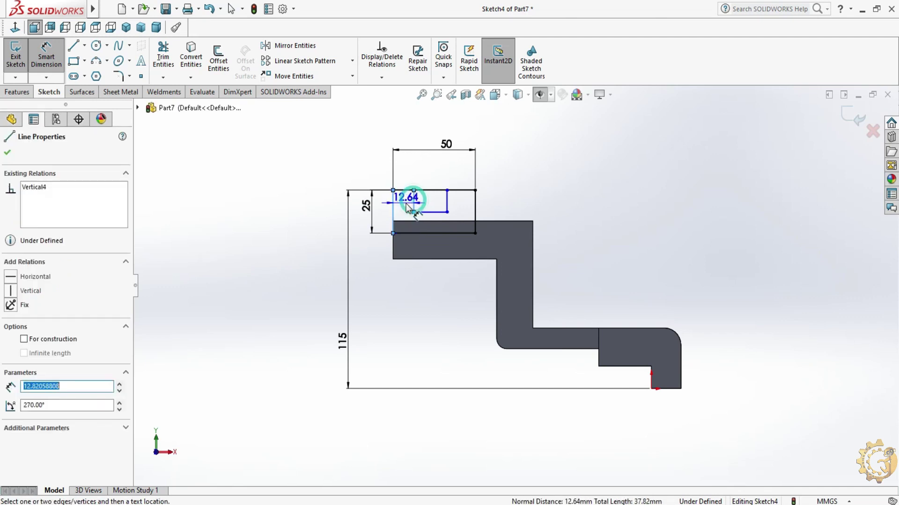
pyautogui.click(404, 200)
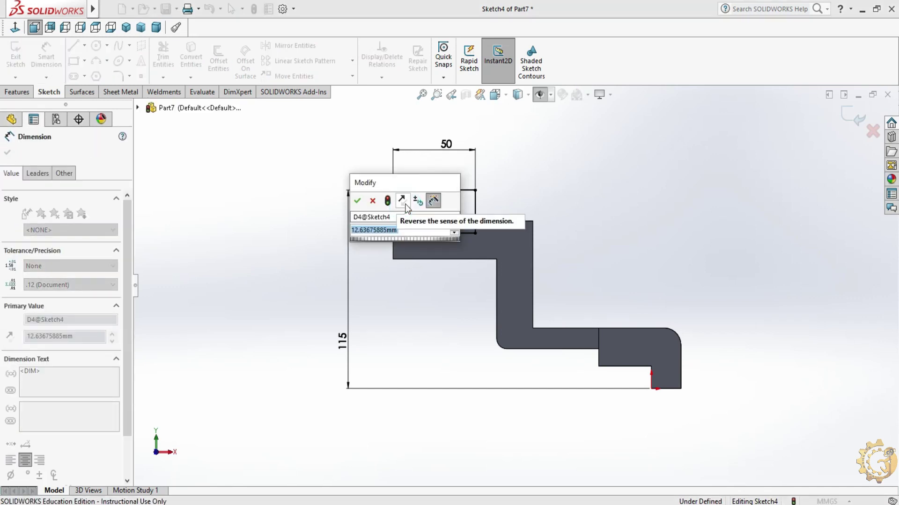
pyautogui.write('15')
pyautogui.press('Return')
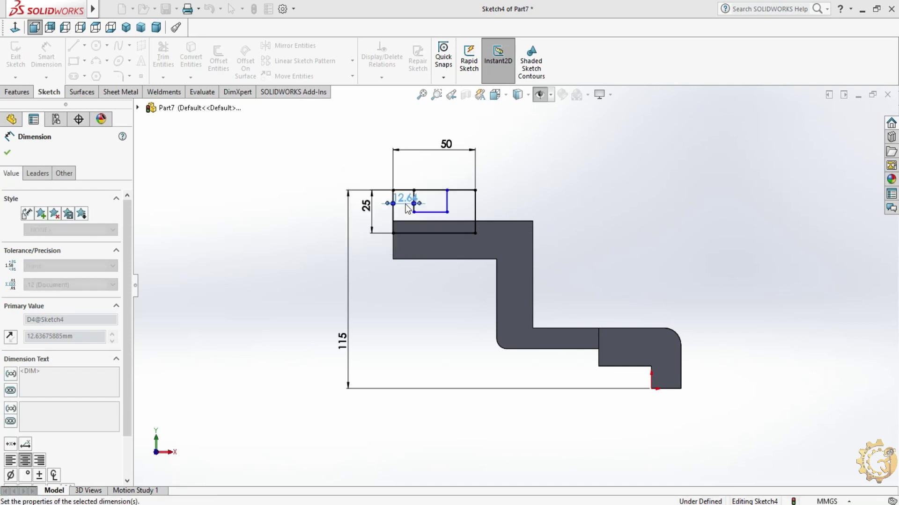
# Step: Set the notch floor 15 mm above the bottom edge and place the 25 mm height dimension
pyautogui.click(46, 54)
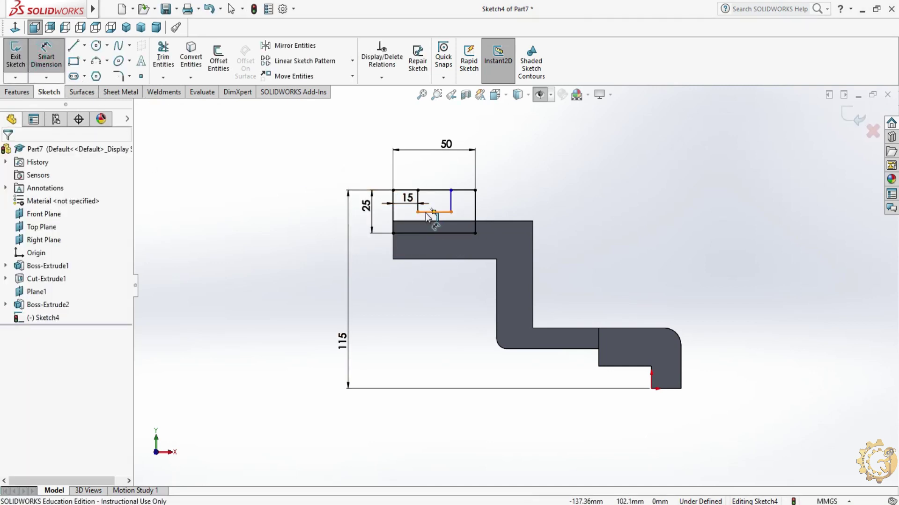
pyautogui.click(427, 213)
pyautogui.click(428, 232)
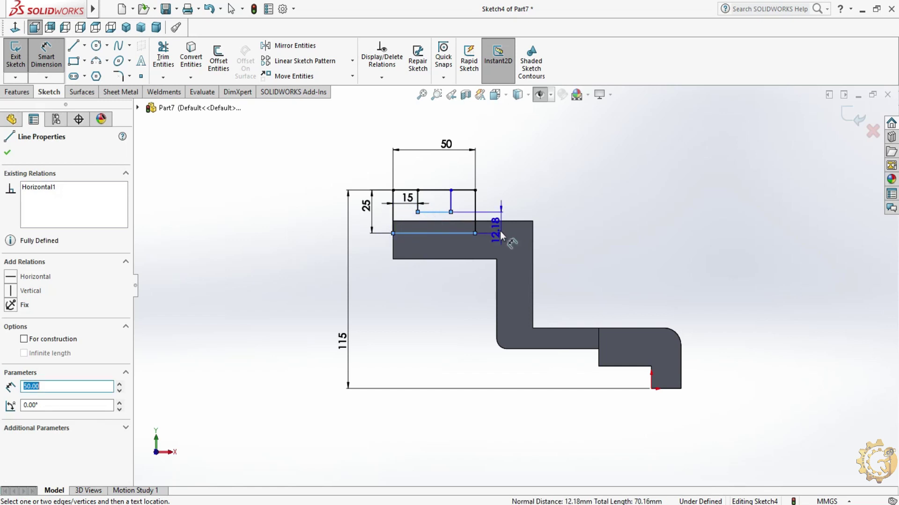
pyautogui.click(325, 217)
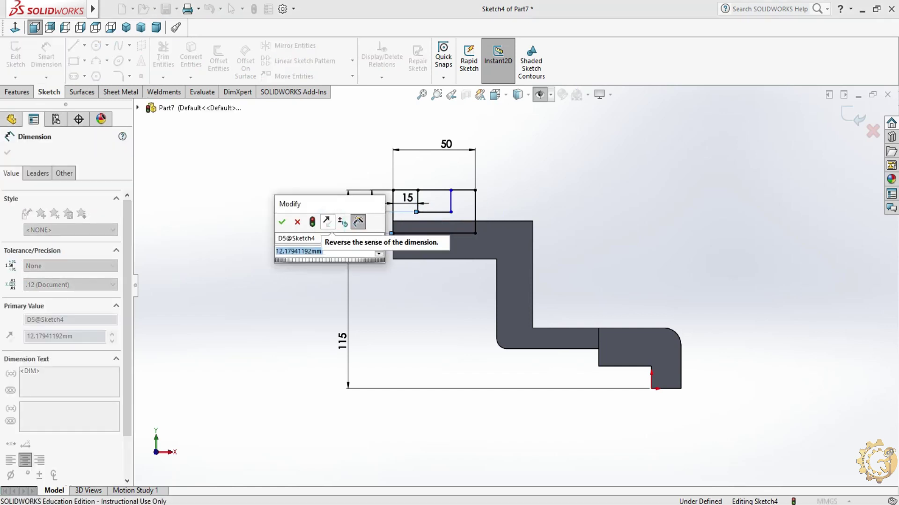
pyautogui.write('15')
pyautogui.press('Return')
pyautogui.press('Escape')
pyautogui.scroll(-3, 339, 197)
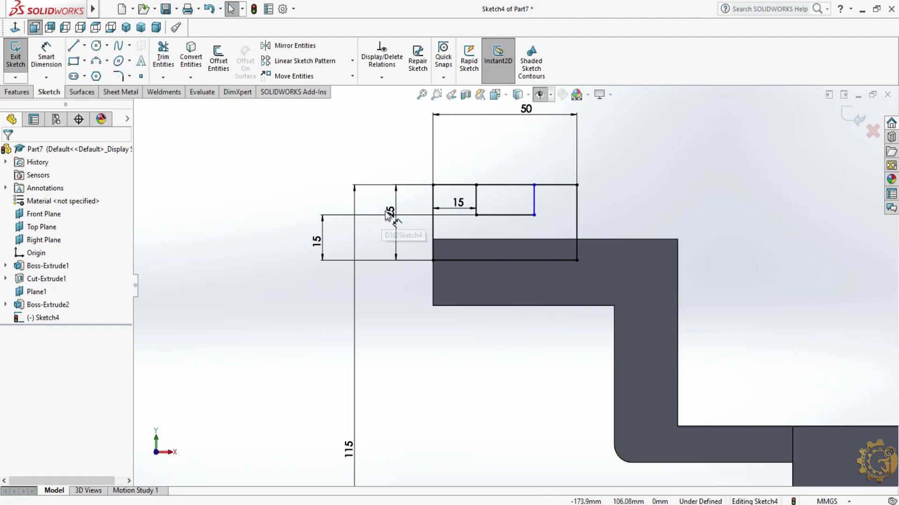
pyautogui.click(281, 195)
pyautogui.press('Return')
pyautogui.scroll(3, 619, 224)
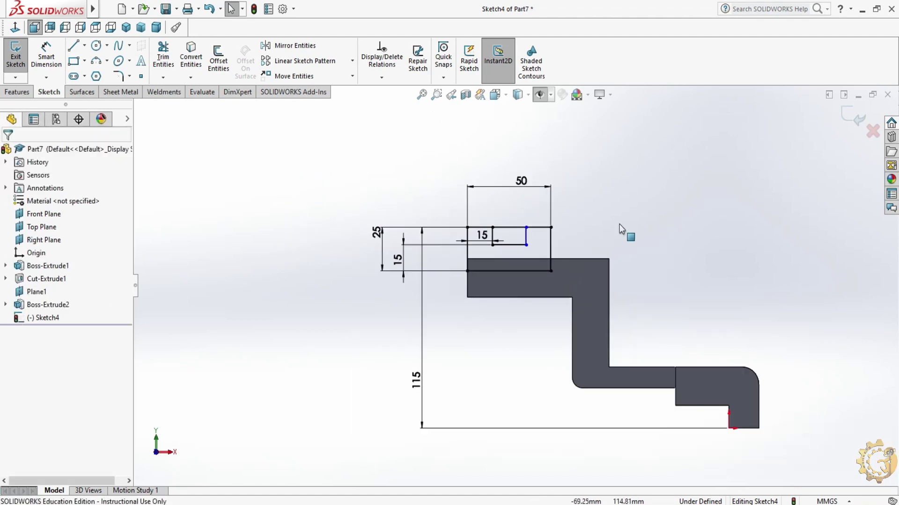
pyautogui.scroll(-2, 525, 238)
# Step: Set the notch width to 20 mm
pyautogui.click(46, 55)
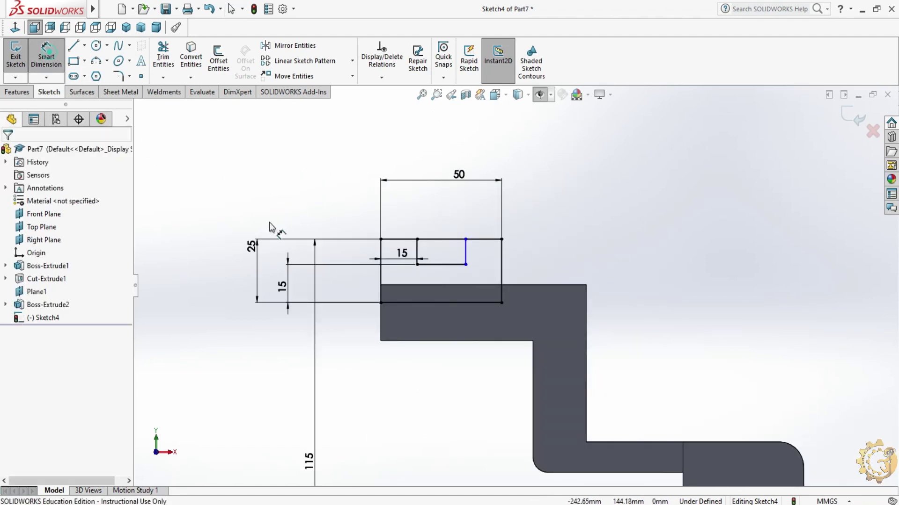
pyautogui.click(440, 265)
pyautogui.write('20')
pyautogui.press('Return')
pyautogui.press('Escape')
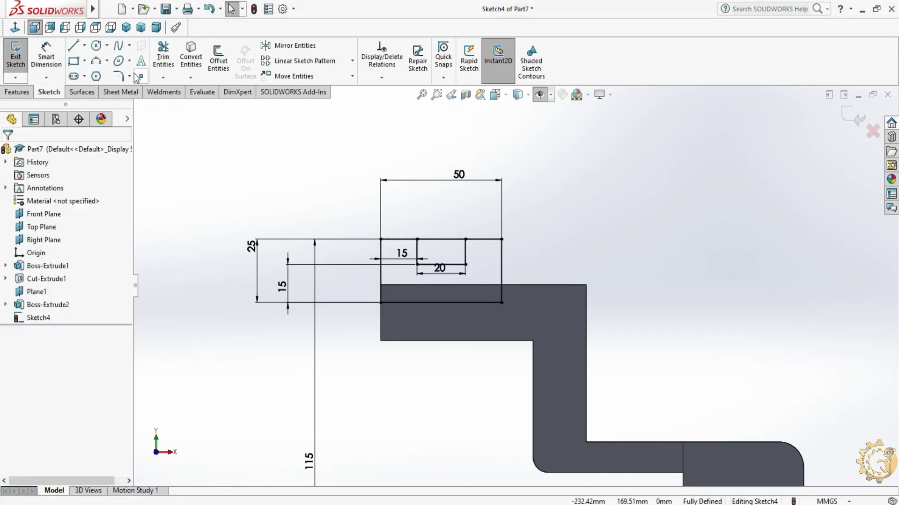
# Step: Trim away the top edge over the notch to open the U-shaped profile
pyautogui.click(163, 57)
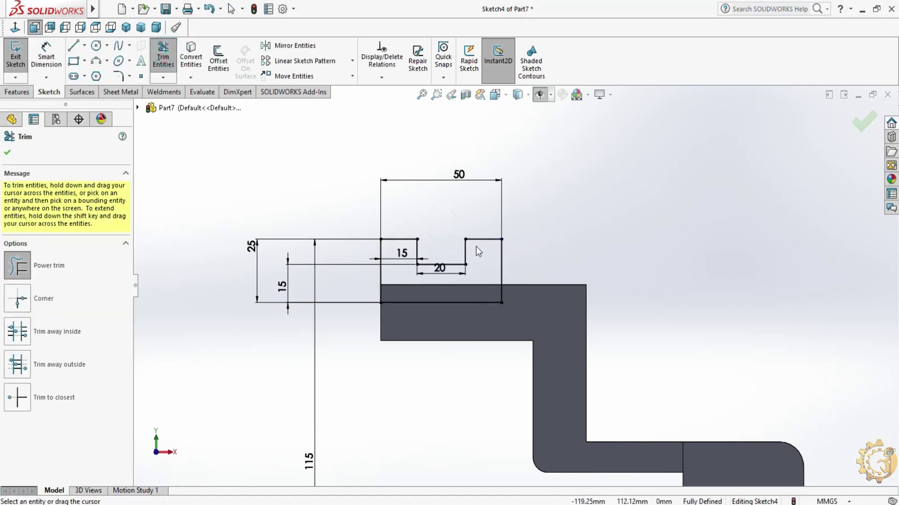
pyautogui.scroll(-2, 482, 274)
pyautogui.scroll(-2, 446, 297)
pyautogui.press('Escape')
# Step: Move the 15 and 25 dimensions clear of the profile and start an Extruded Boss/Base
pyautogui.moveTo(343, 251); pyautogui.dragTo(348, 195)
pyautogui.scroll(3, 515, 283)
pyautogui.press('Escape')
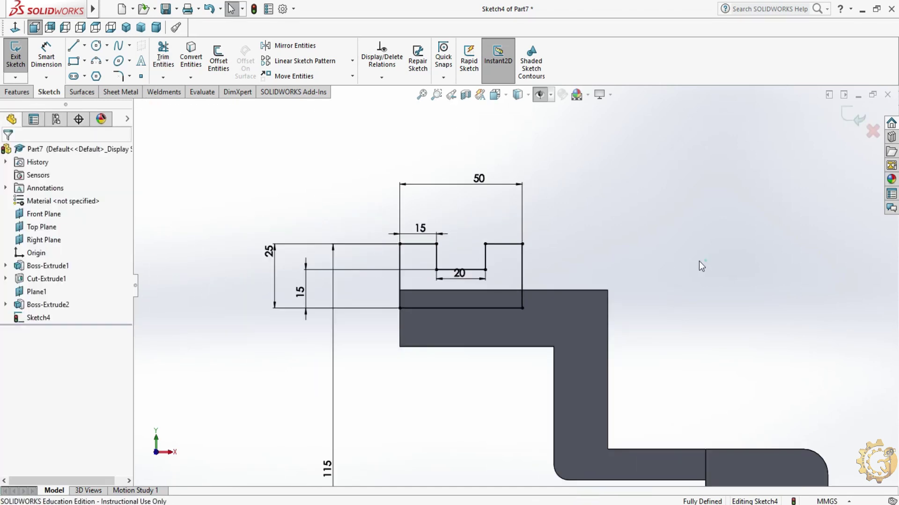
pyautogui.moveTo(300, 291); pyautogui.dragTo(377, 290)
pyautogui.click(271, 252)
pyautogui.click(671, 273)
pyautogui.scroll(3, 671, 273)
pyautogui.scroll(-1, 681, 308)
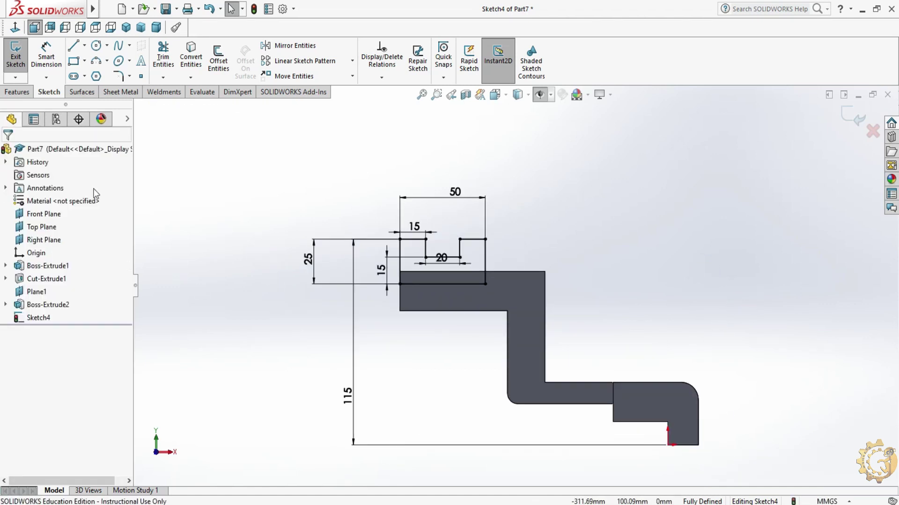
pyautogui.click(17, 92)
pyautogui.click(20, 56)
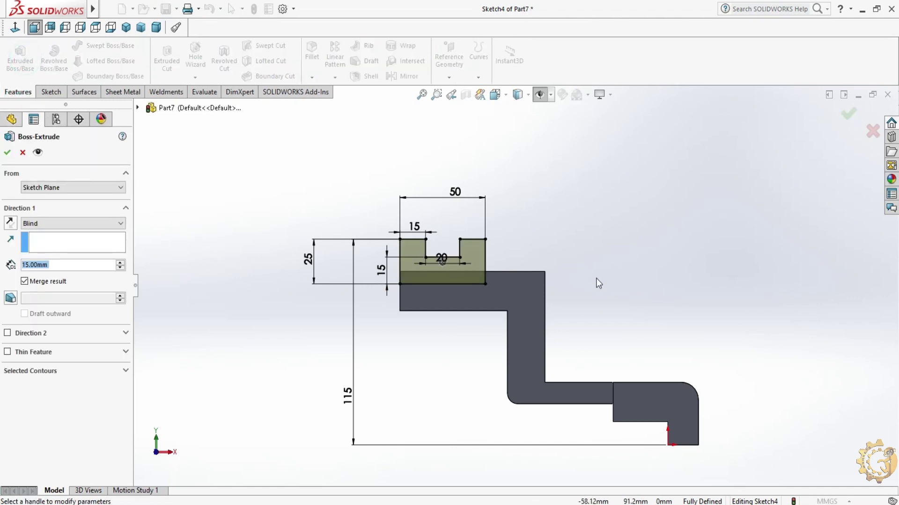
# Step: Extrude the U profile 15 mm in Direction 1 and 40 mm in Direction 2 as Boss-Extrude3
pyautogui.click(8, 333)
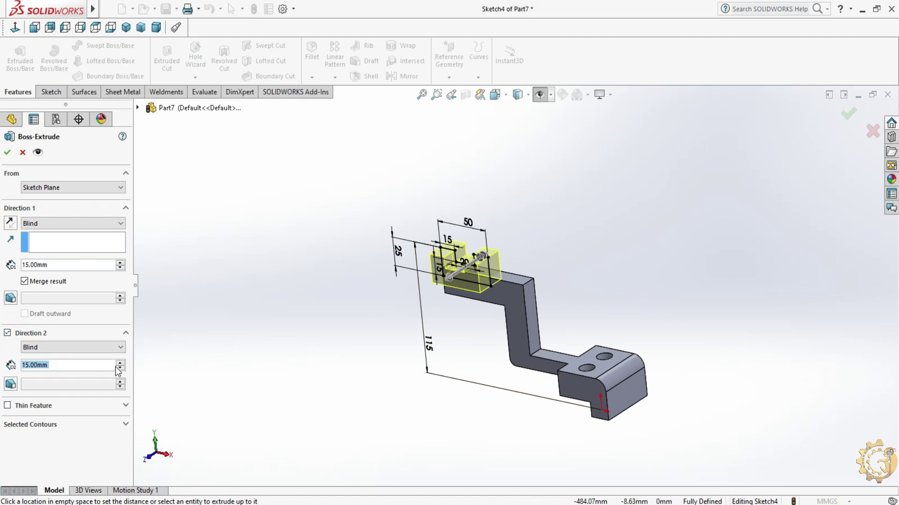
pyautogui.write('4')
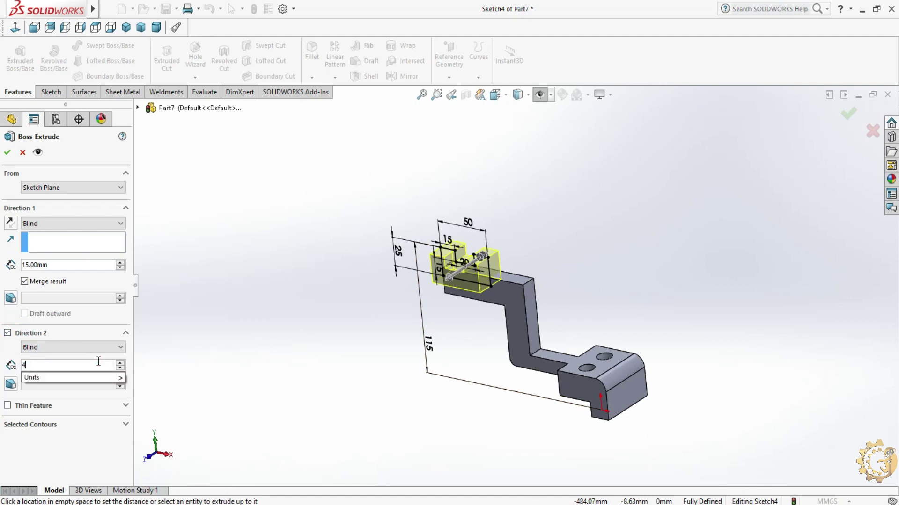
pyautogui.press('Return')
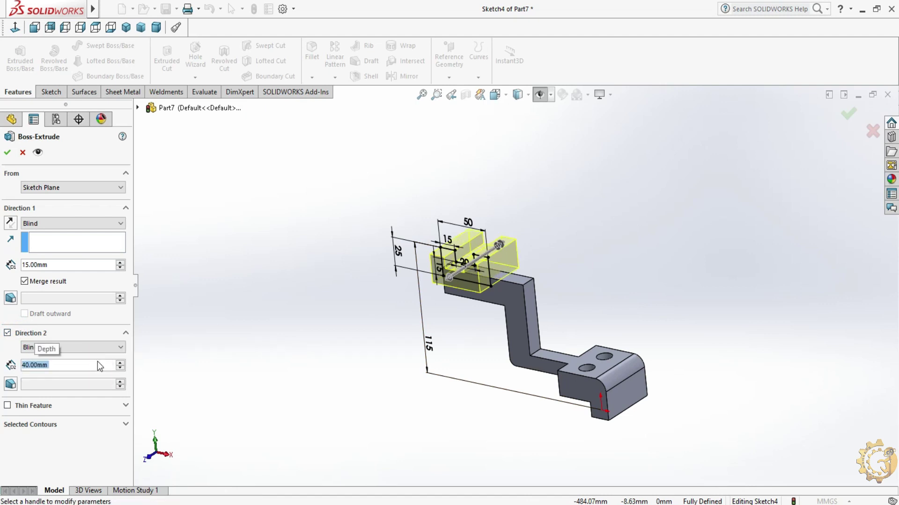
pyautogui.scroll(2, 231, 375)
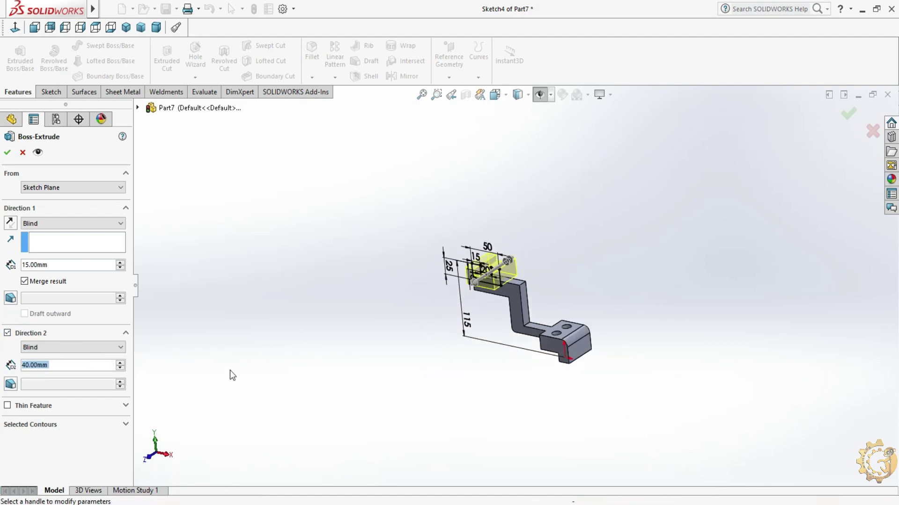
pyautogui.click(7, 154)
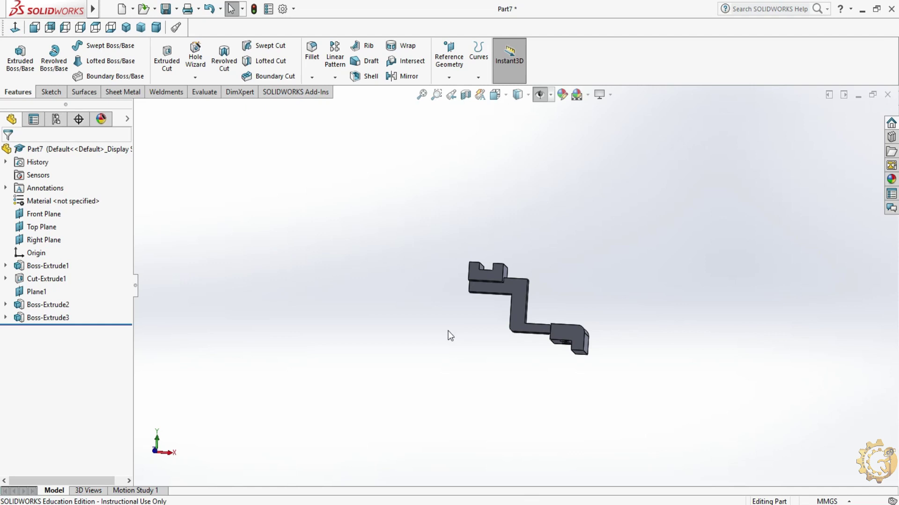
pyautogui.hotkey('ctrl', '7')
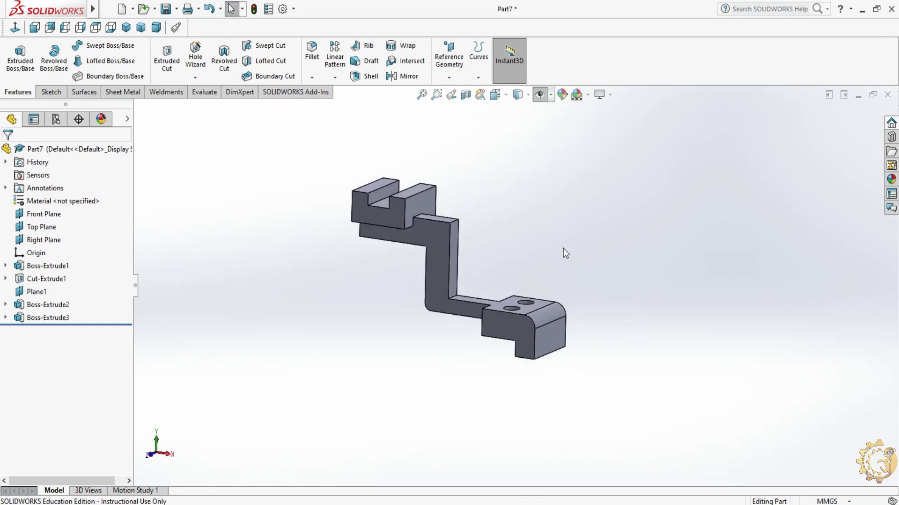
# Step: Orbit the finished bracket slightly and close the appearance options
pyautogui.moveTo(609, 256); pyautogui.dragTo(609, 276, button='middle')
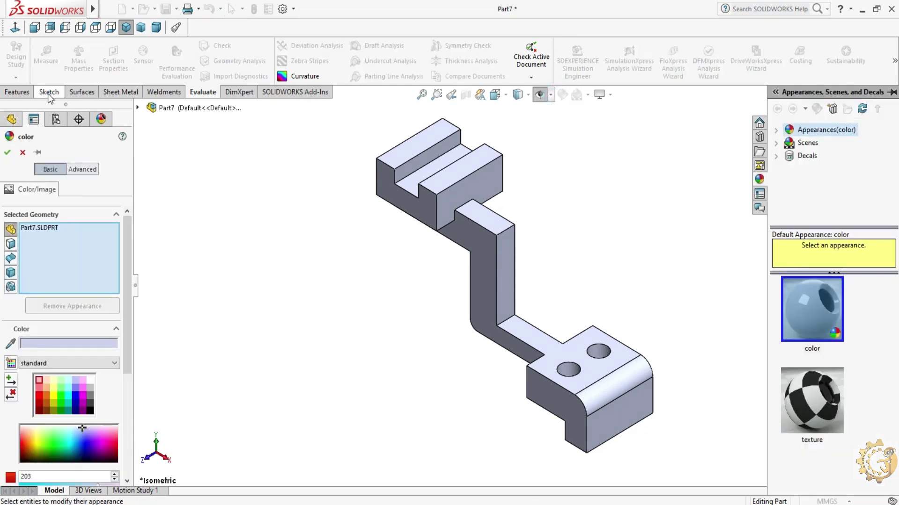
pyautogui.click(48, 93)
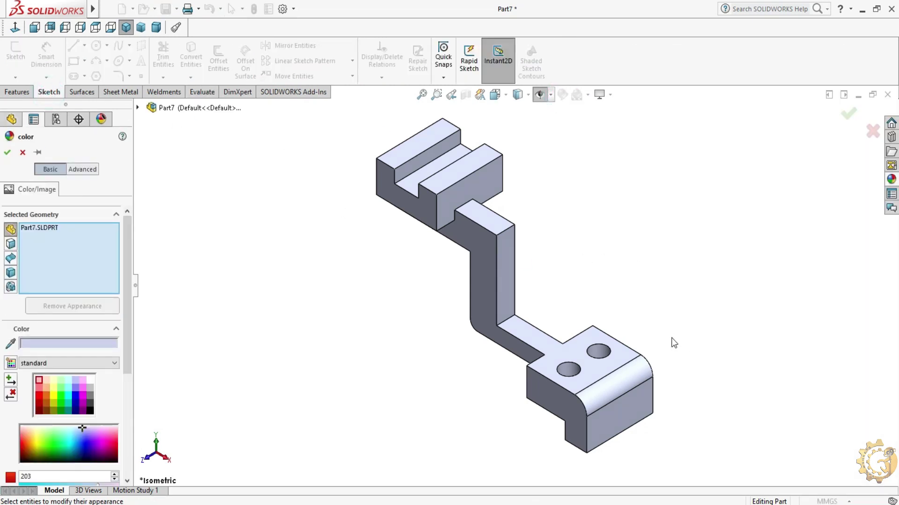